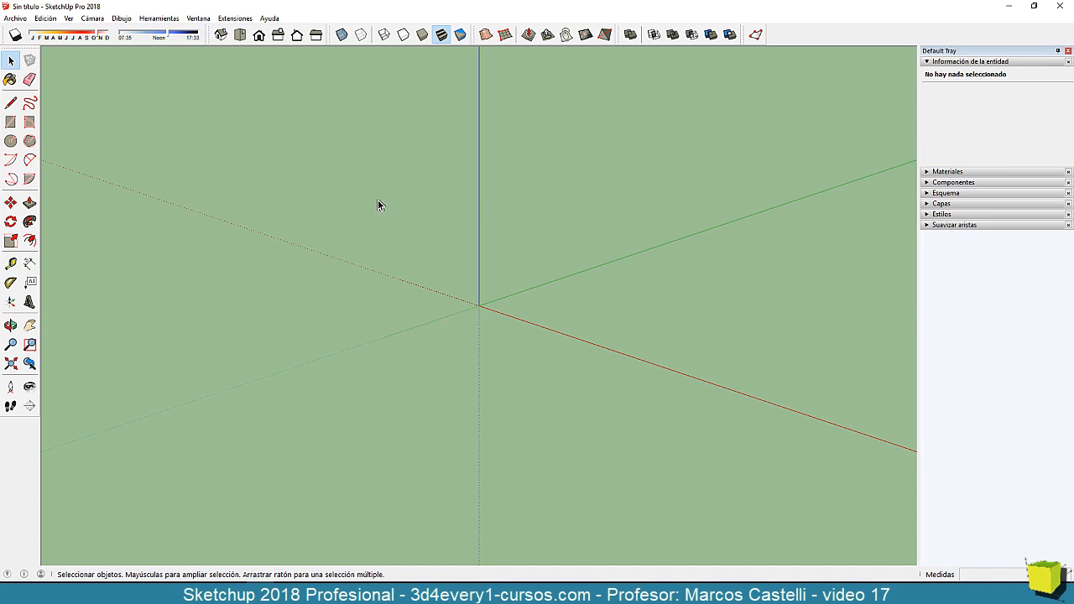
Try locking a new line's direction to the blue, green and red axes in turn.
left_click(10, 103)
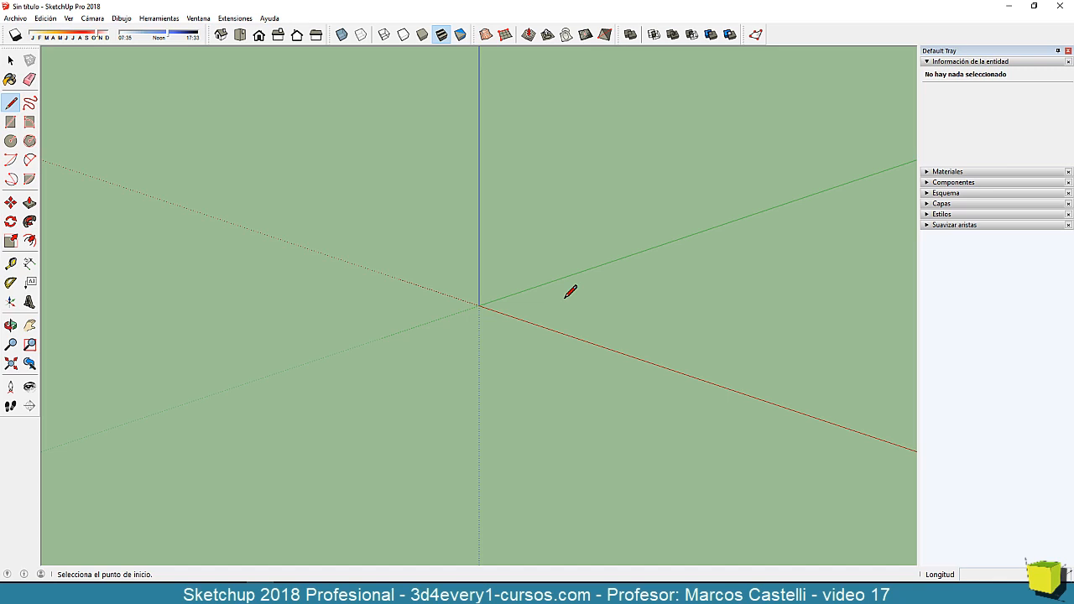
left_click(640, 291)
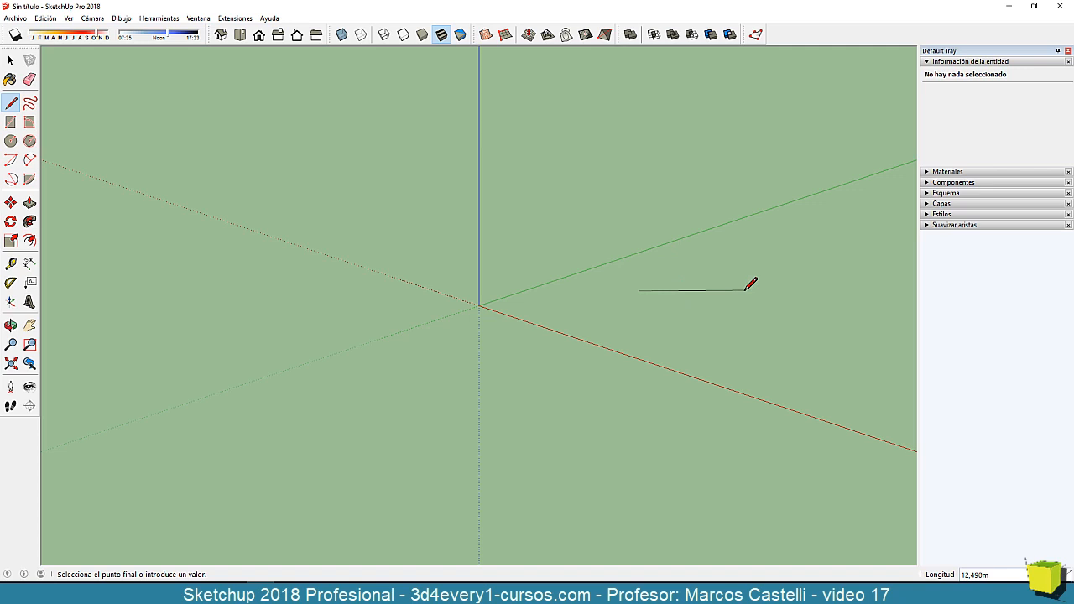
key("Up")
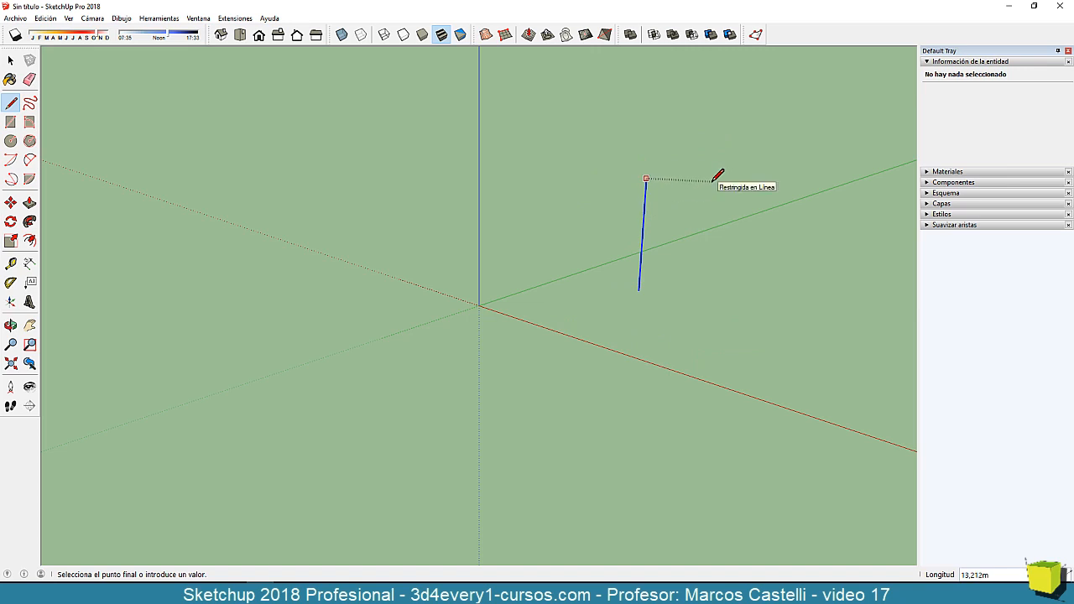
key("Left")
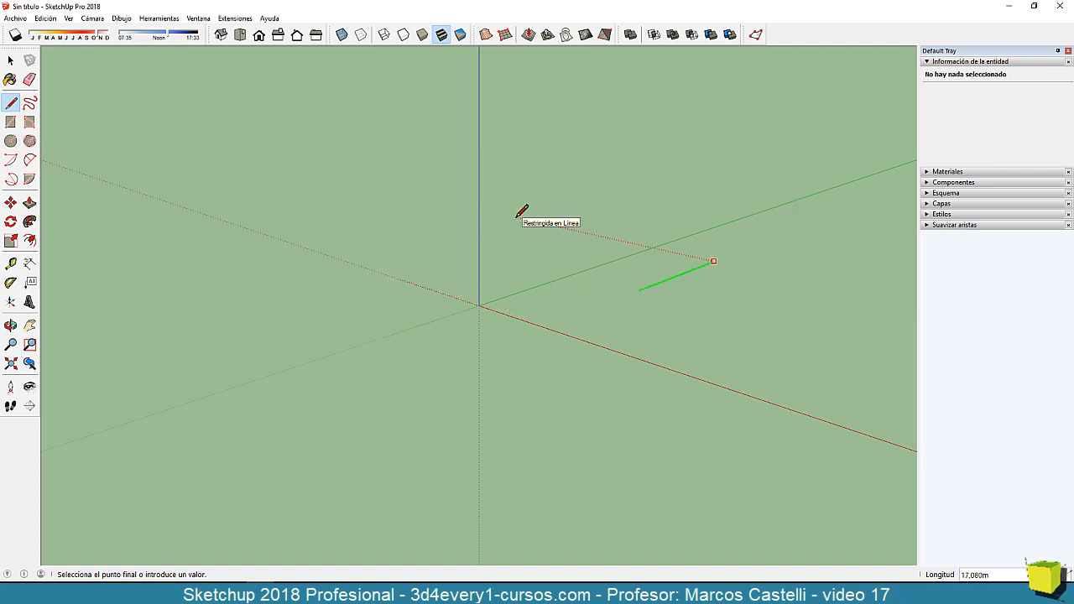
key("Right")
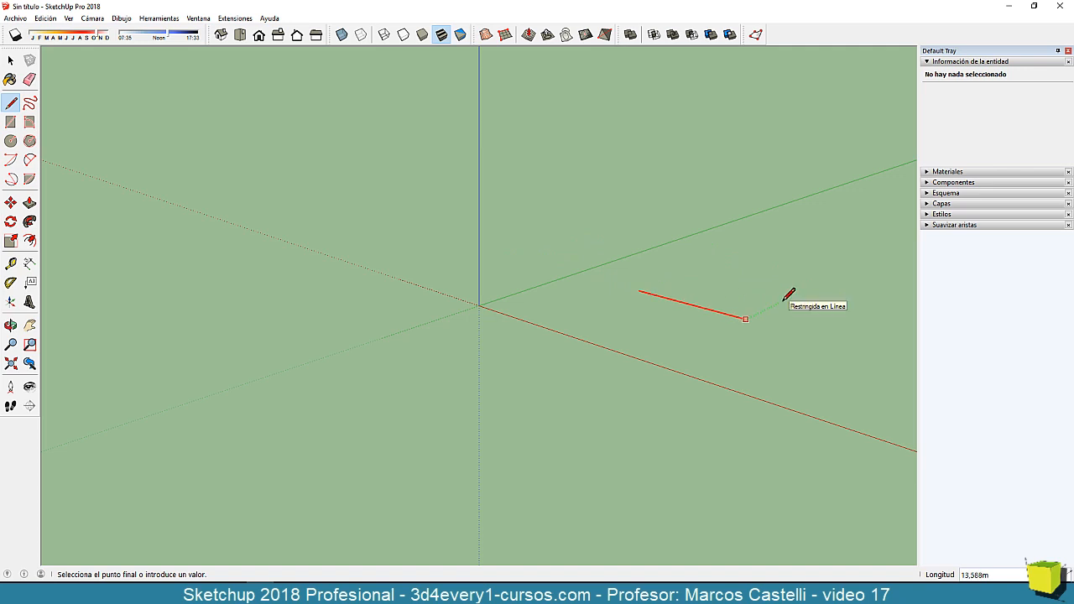
Draw a vertical 5 m square near the green axis with four connected lines locked alternately to the blue and red axes.
key("Up")
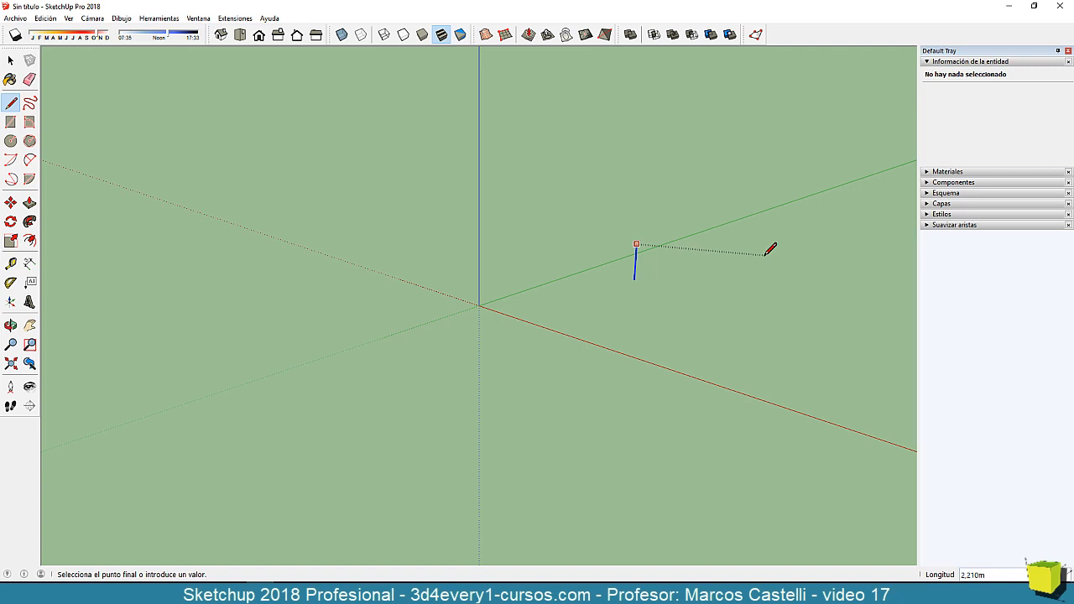
type("5")
key("Return")
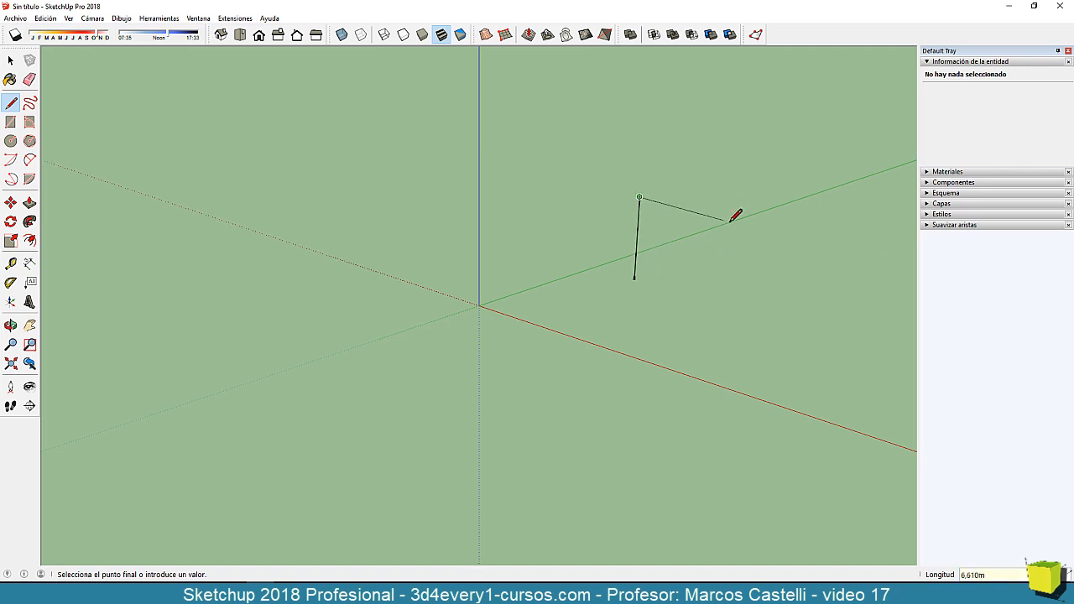
key("Right")
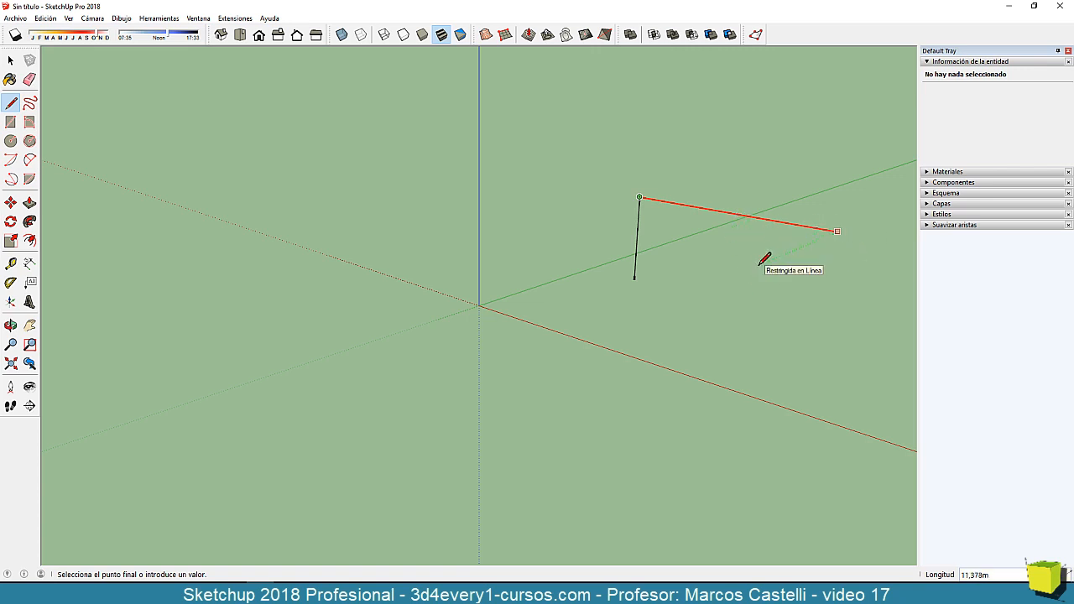
type("5")
key("Return")
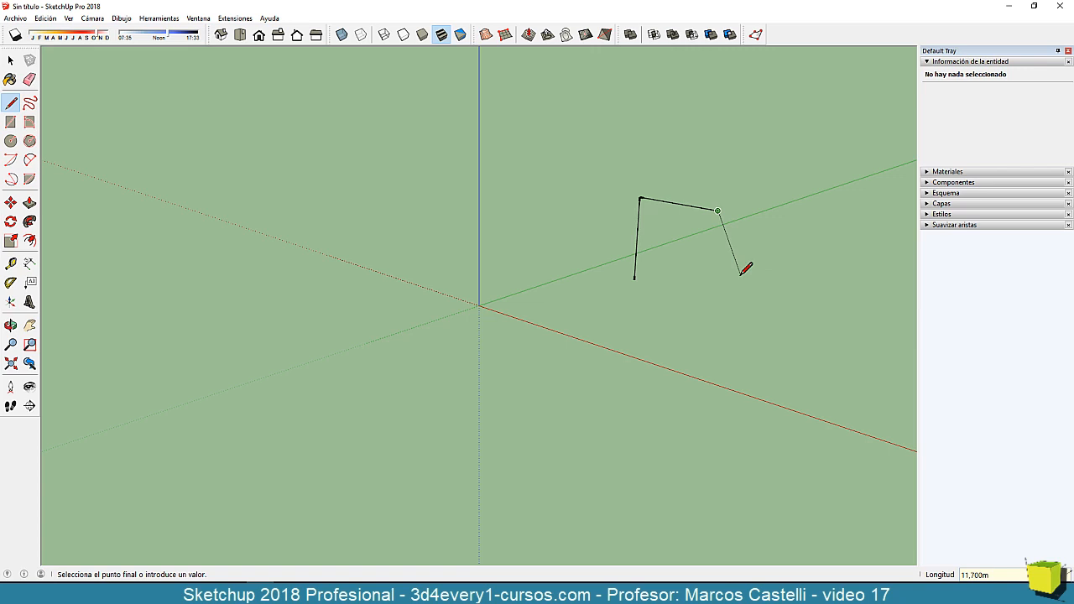
key("Up")
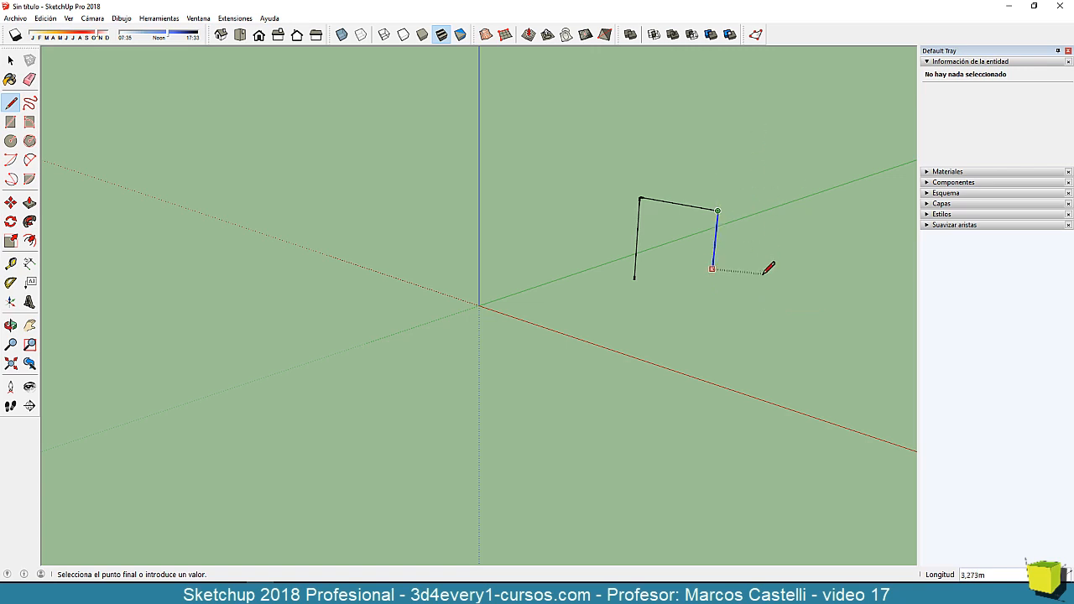
type("5")
key("Return")
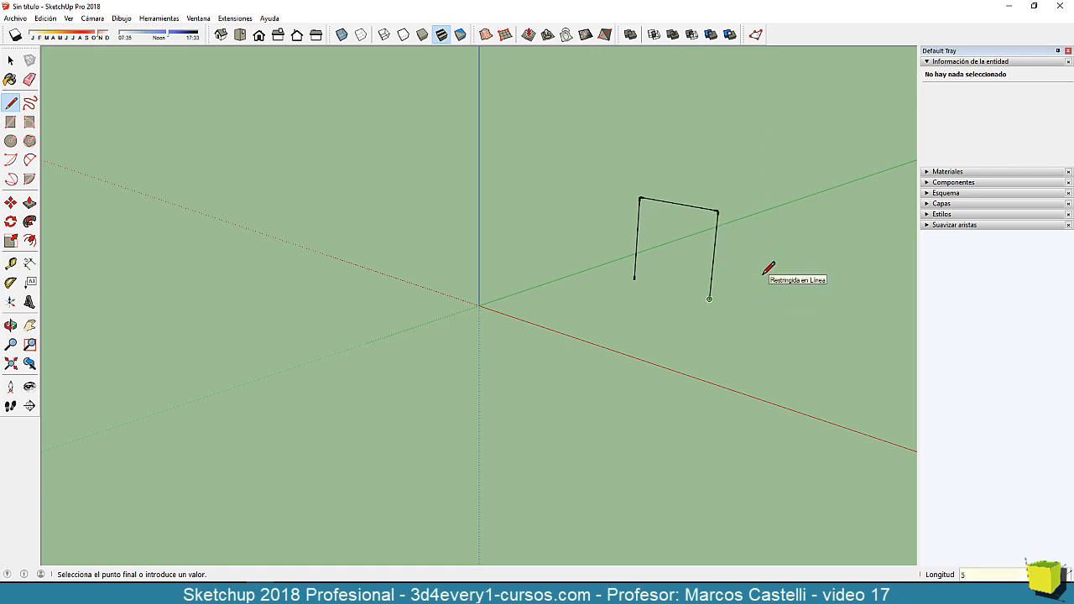
key("Right")
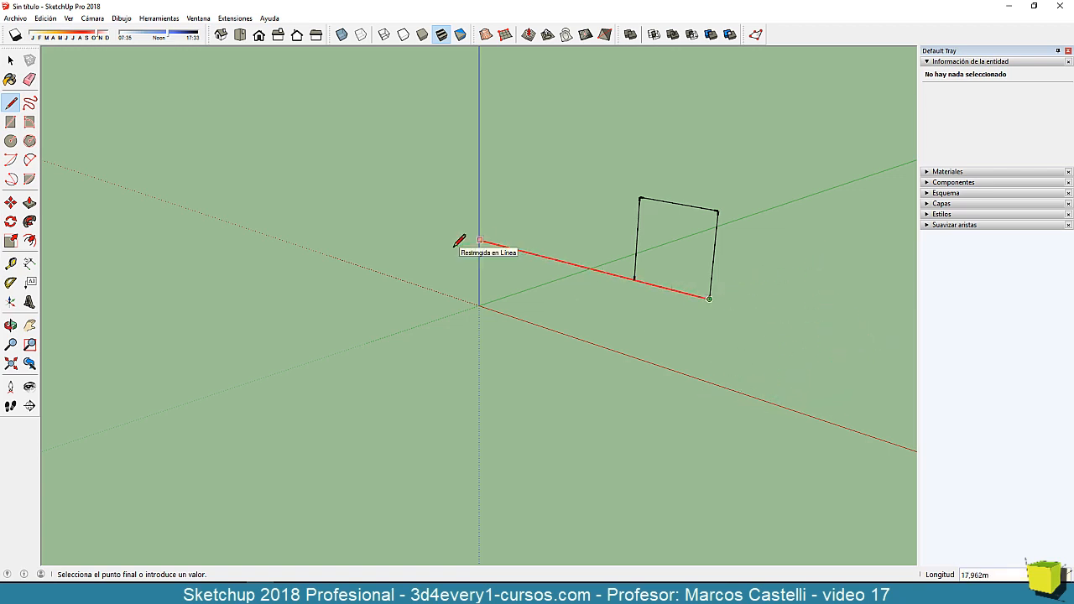
type("5")
key("Return")
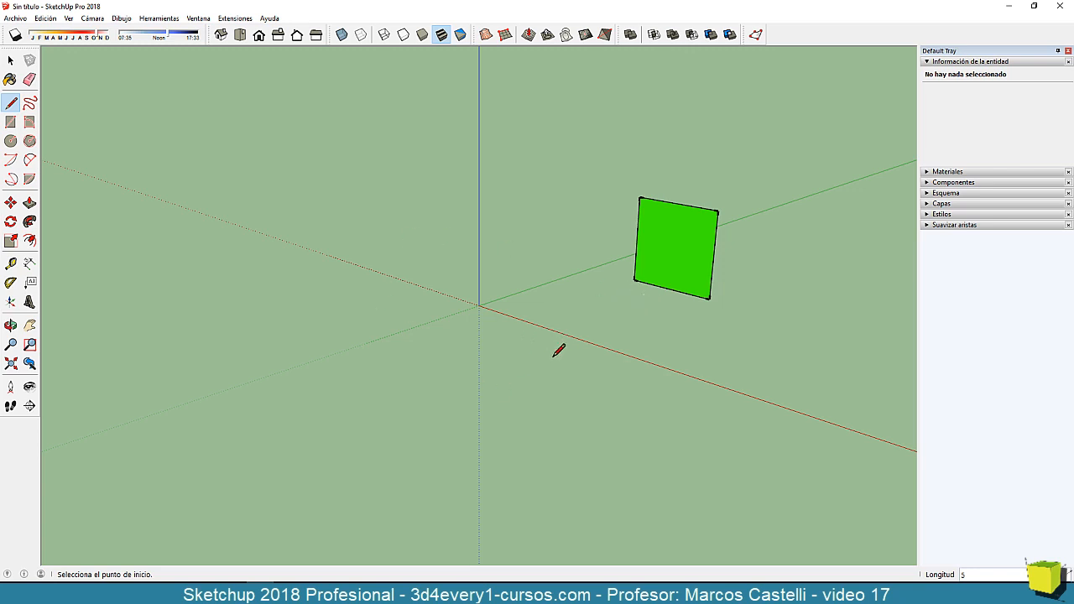
Draw a flat rectangle of about 6.37 by 7.49 m on the ground beside the negative red axis.
middle_click_drag(559, 349, 580, 429)
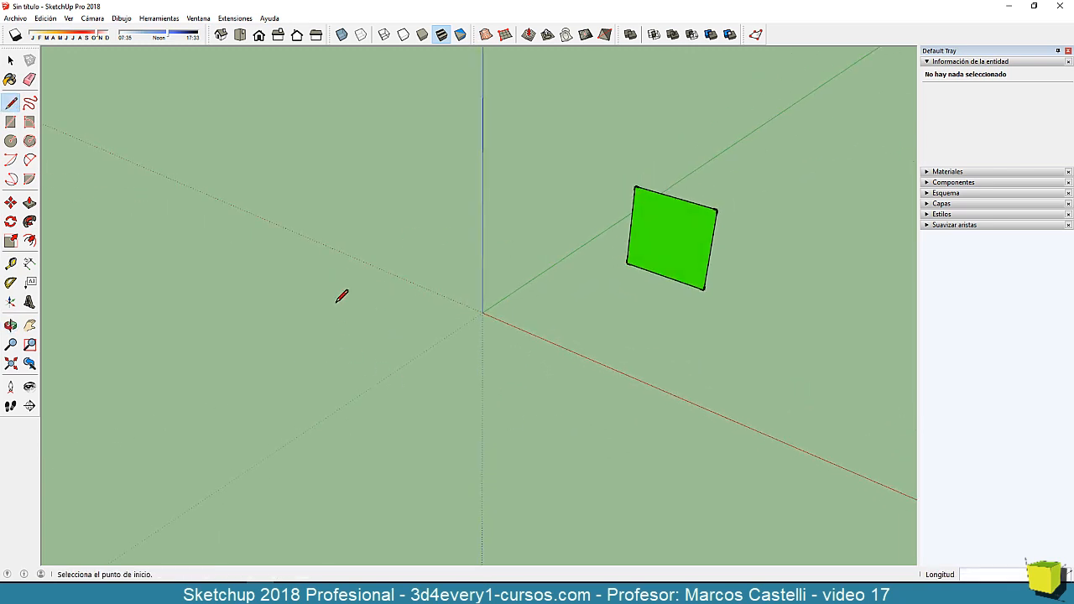
left_click(10, 121)
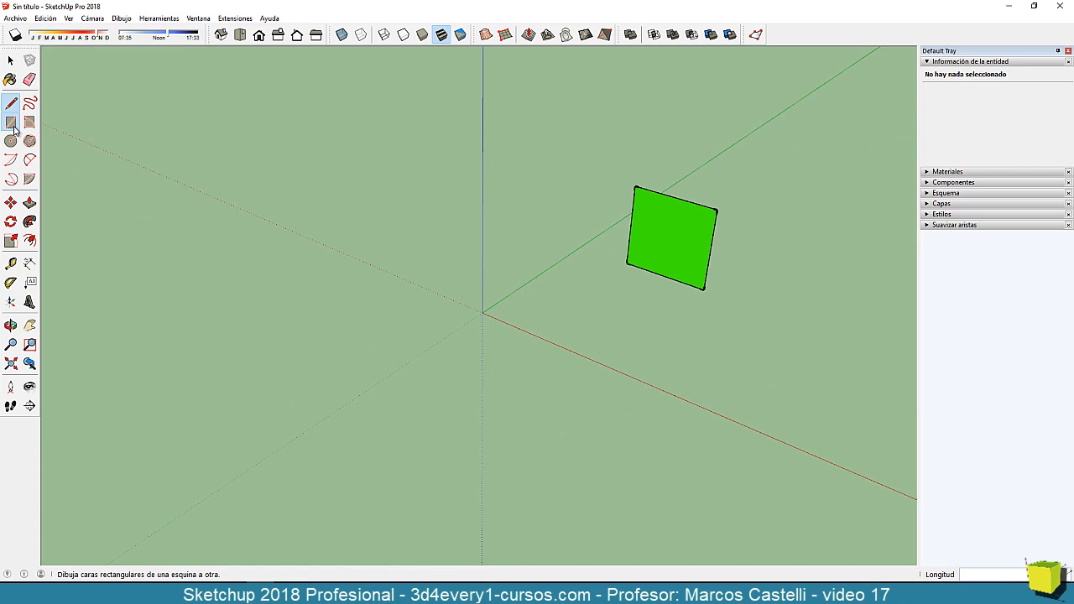
left_click(227, 309)
left_click(405, 291)
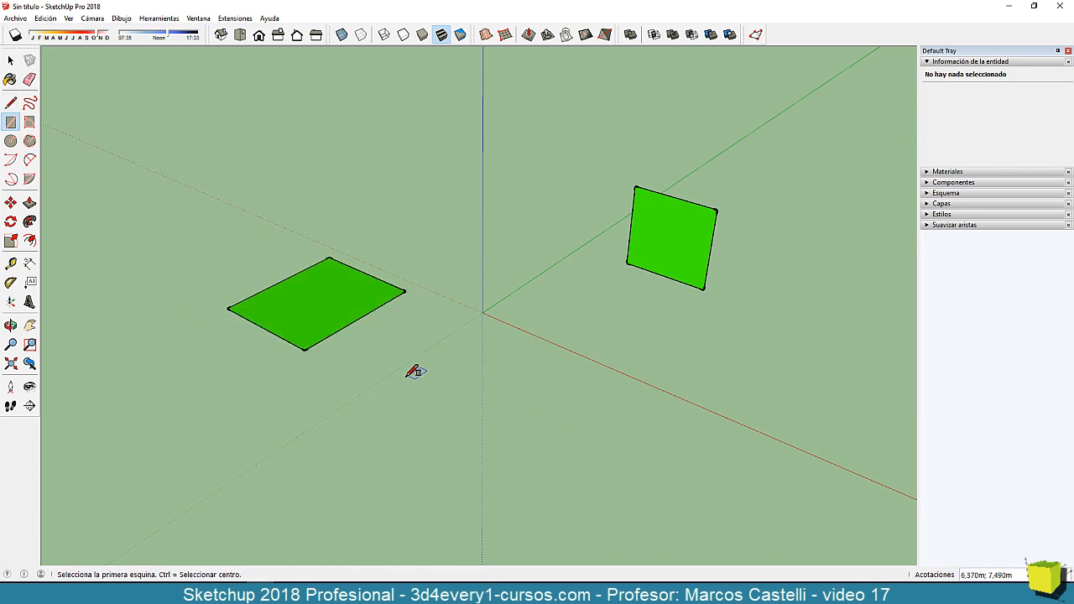
Draw a line parallel to the red axis from the rectangle's nearest corner, ending aligned with the vertical square's lower corner.
key("l")
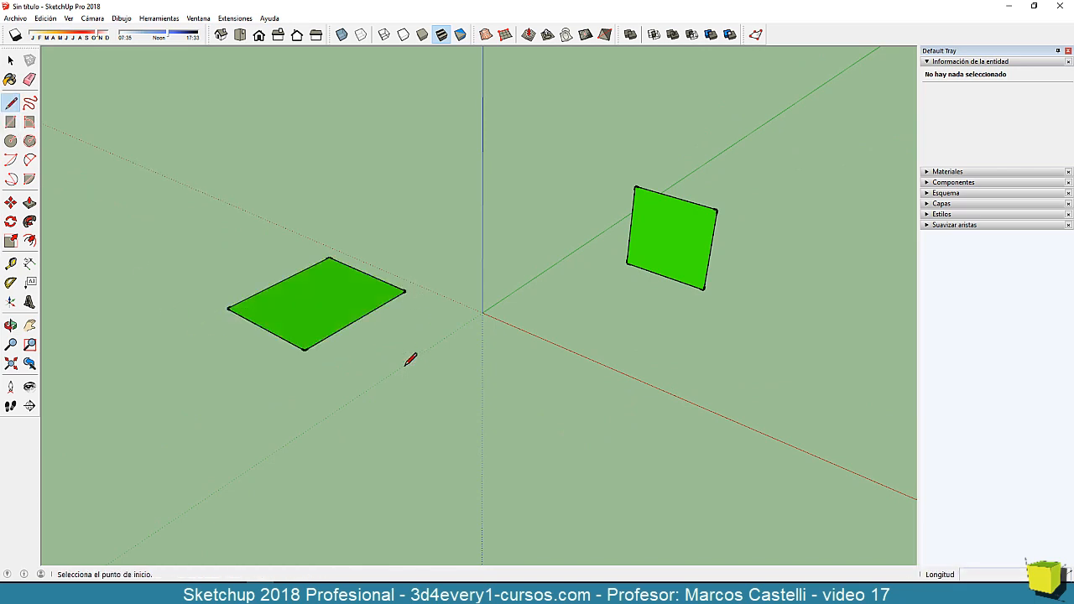
left_click(405, 291)
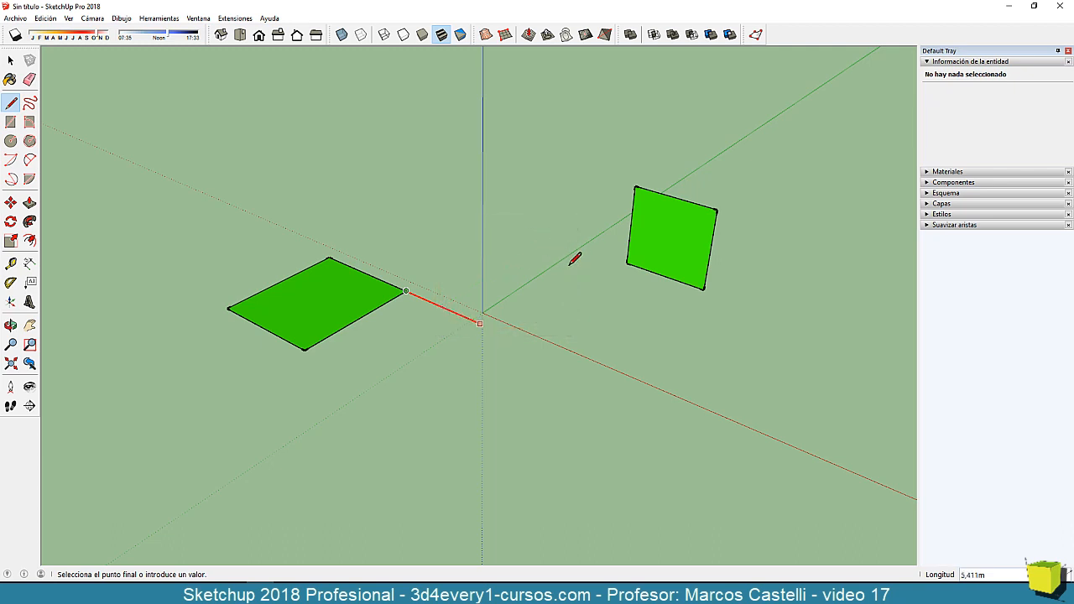
left_click(629, 261)
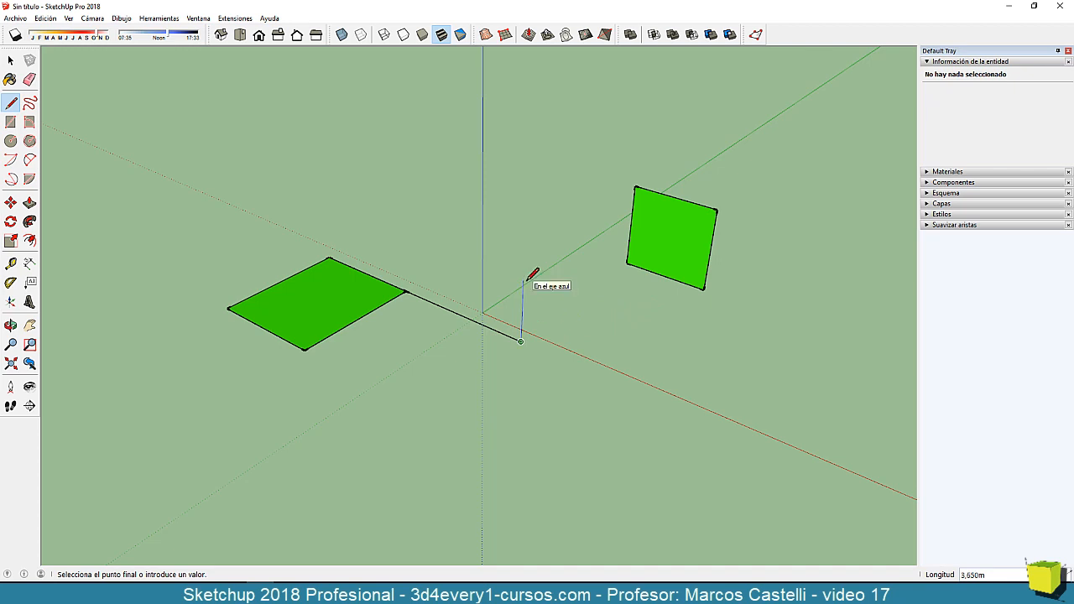
Draw a second vertical 5 m square at the line's end, referencing the first square's corners for its edges.
key("shift")
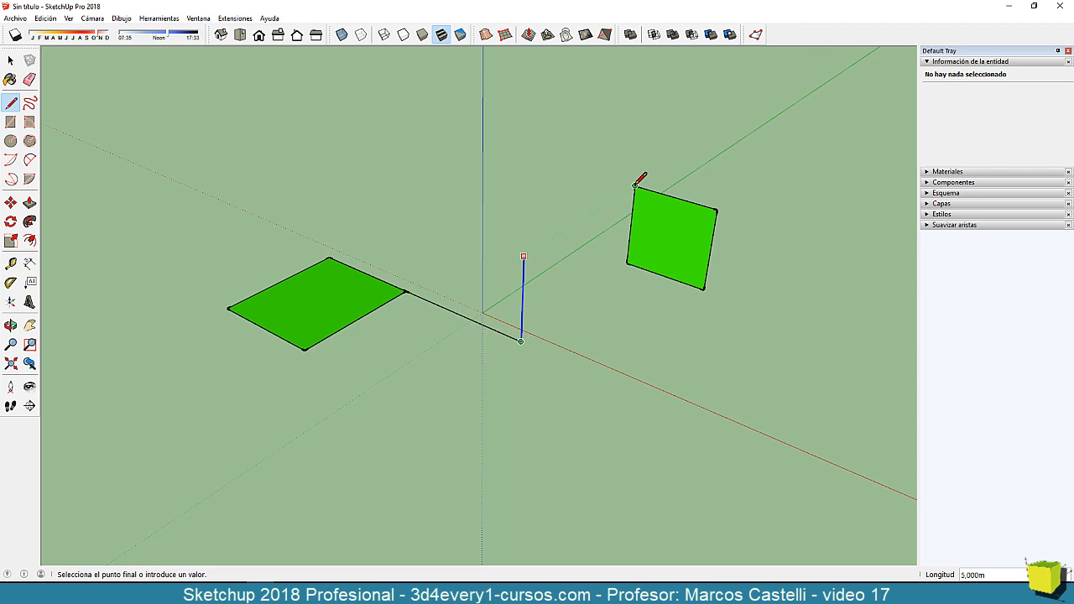
left_click(636, 184)
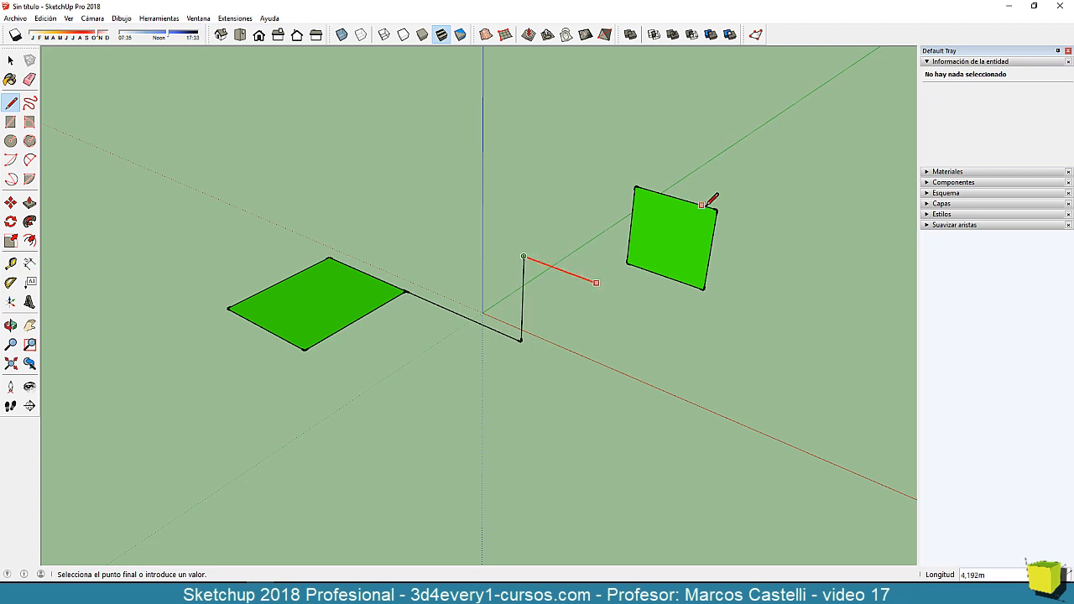
type("5,000m")
key("Return")
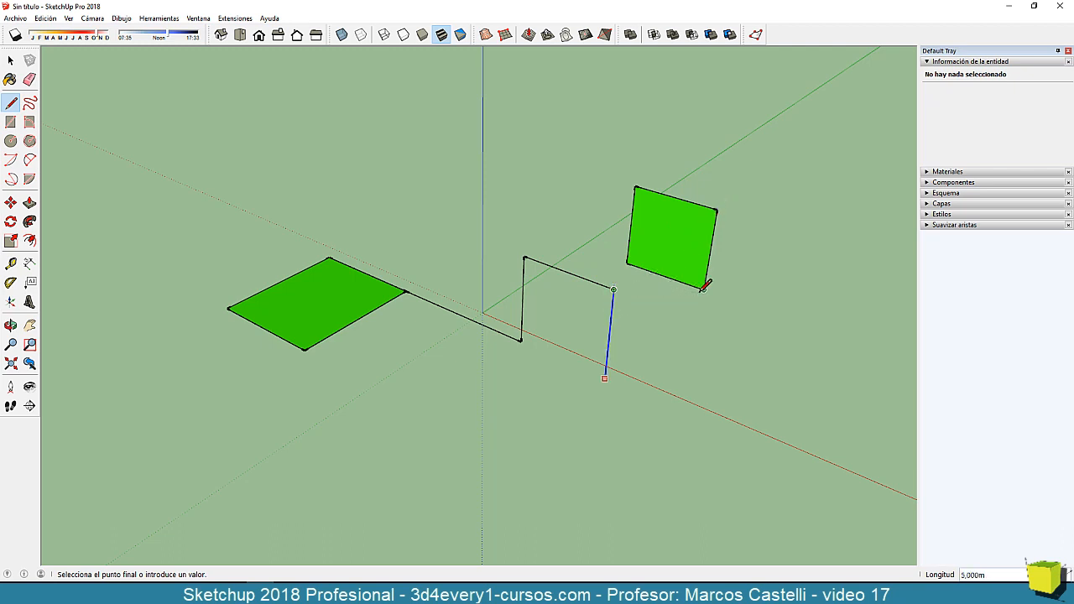
key("Return")
left_click(521, 340)
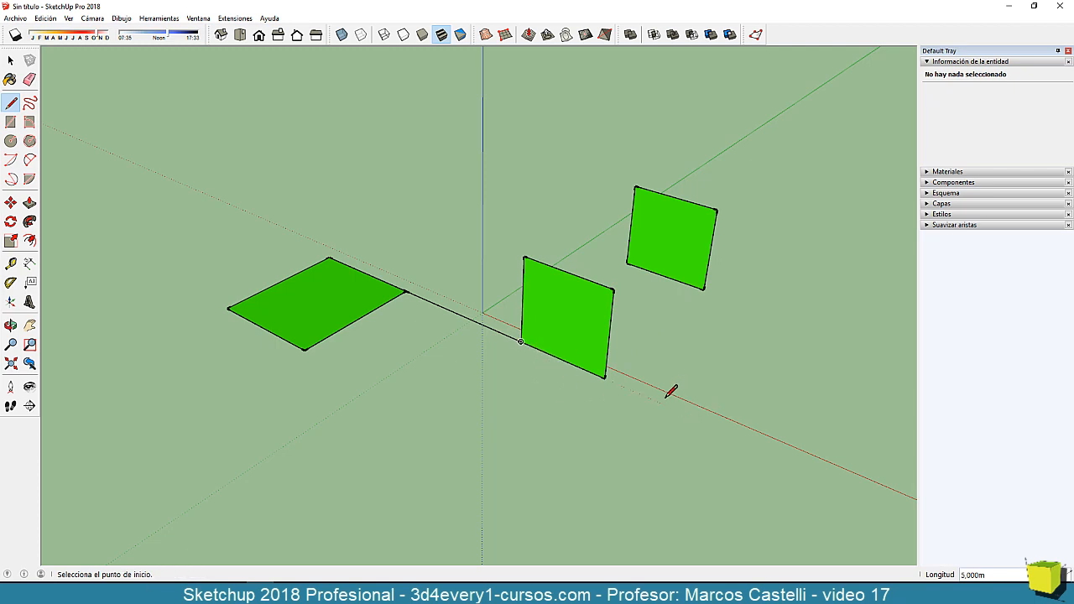
Connect the matching corners of the two vertical squares with four lines to enclose a box.
left_click(525, 257)
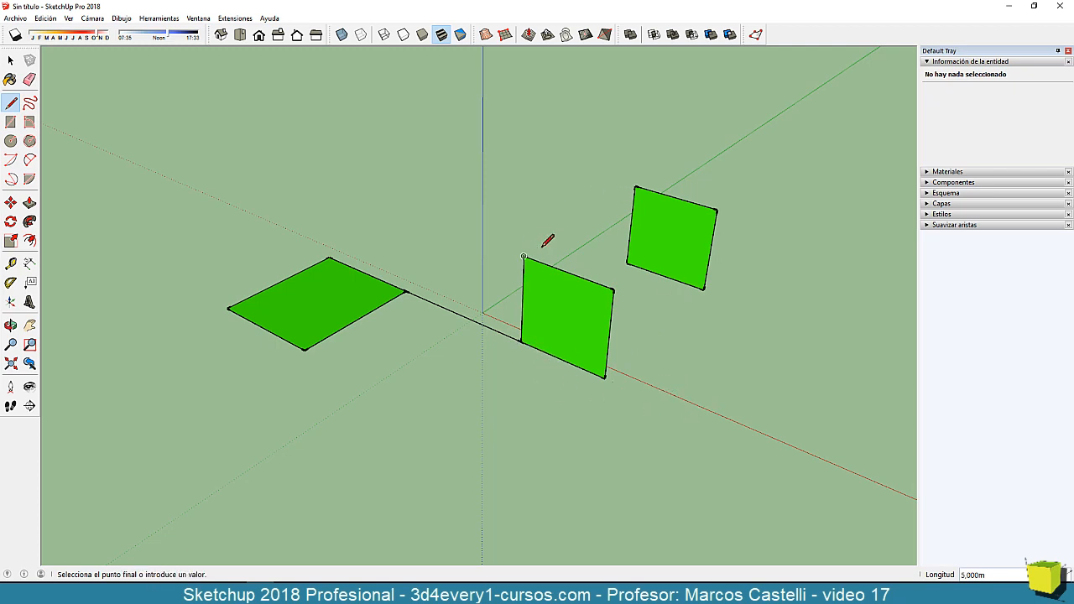
left_click(634, 185)
key("Escape")
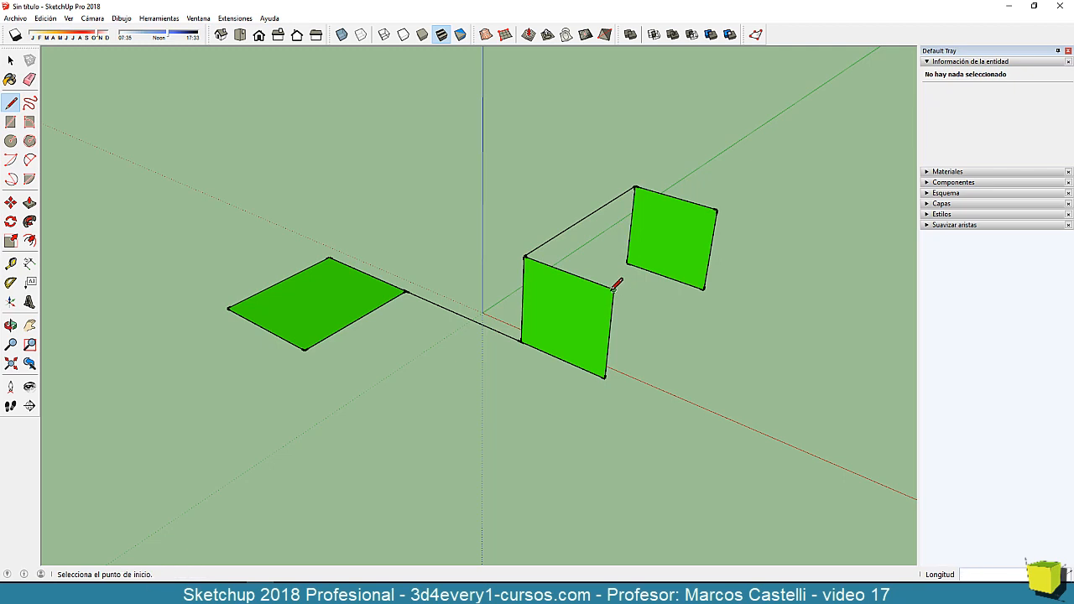
left_click(612, 290)
left_click(715, 209)
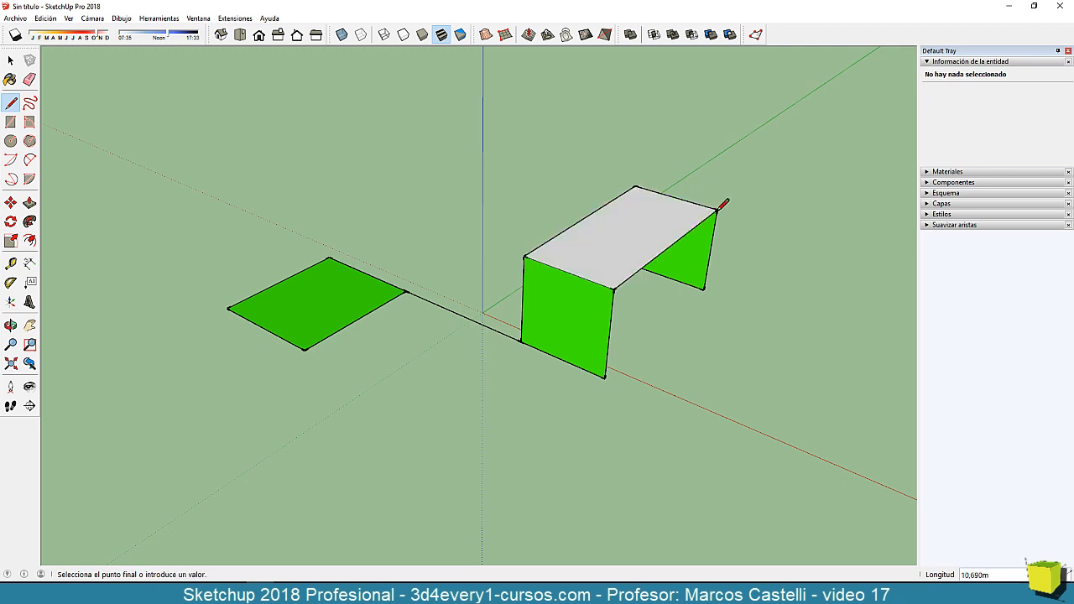
left_click(606, 374)
left_click(703, 289)
middle_click_drag(420, 323, 860, 323)
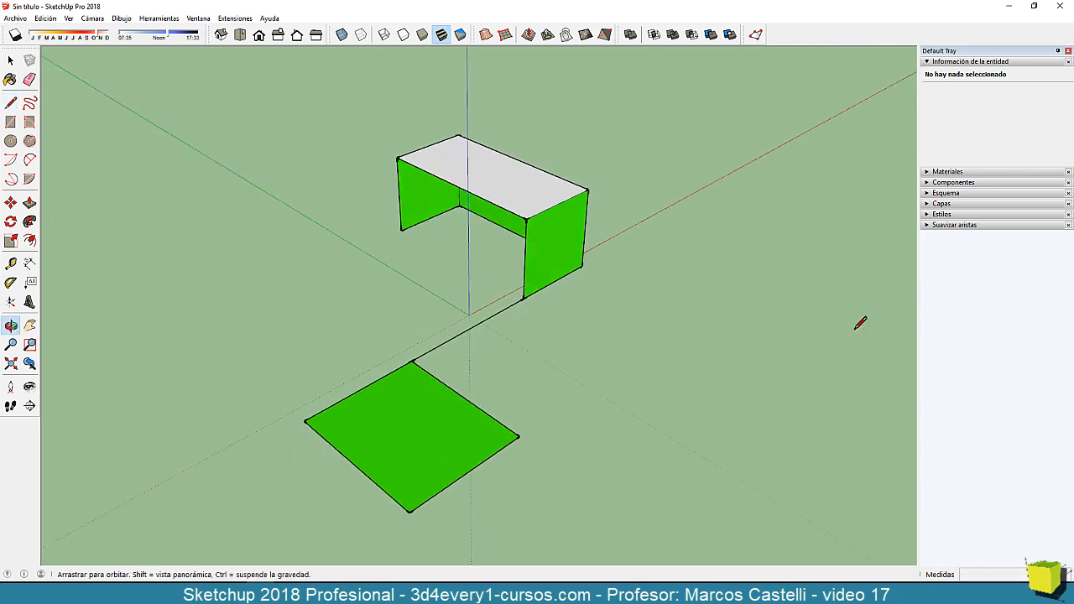
left_click(401, 229)
left_click(524, 296)
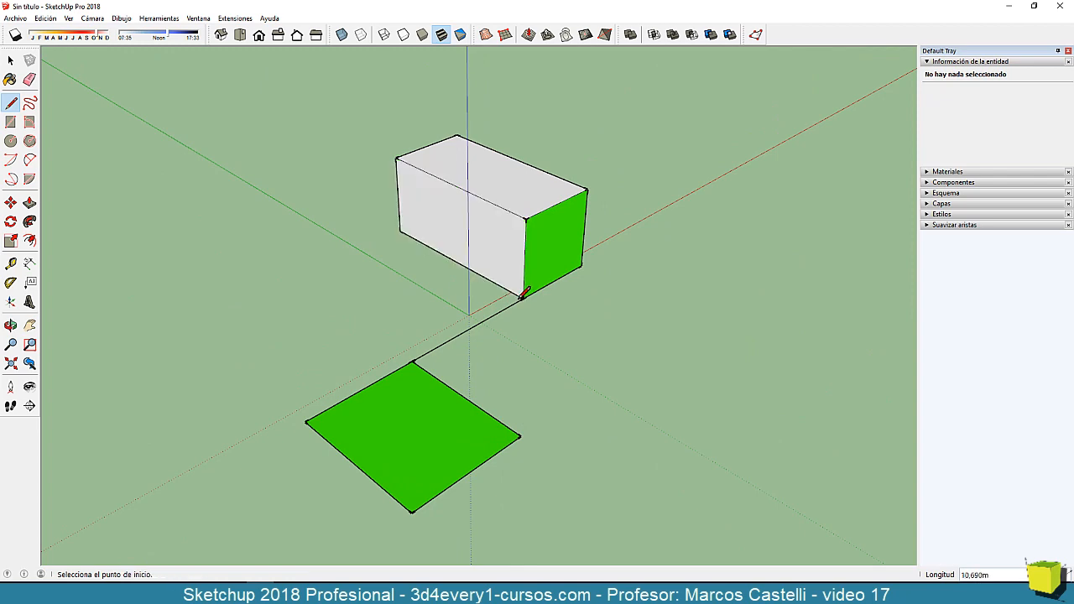
Draw a diagonal across the upper corner of the box's front face, from the top edge's midpoint to the adjacent vertical edge.
middle_click_drag(594, 360, 522, 443)
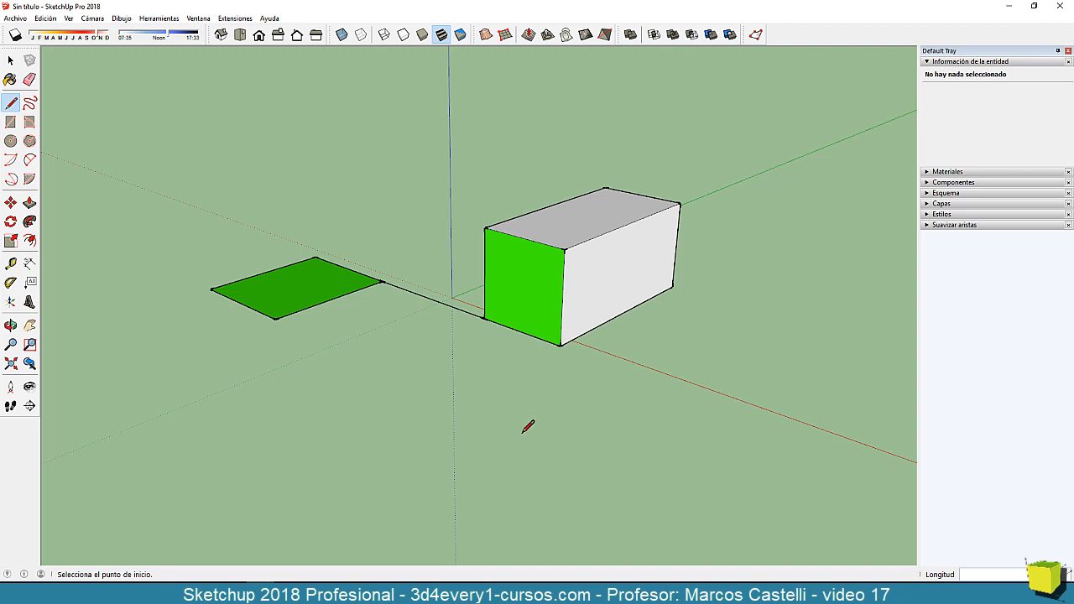
mouse_move(551, 384)
middle_mouse_down()
mouse_move(367, 432)
mouse_move(506, 427)
mouse_move(575, 460)
middle_mouse_up()
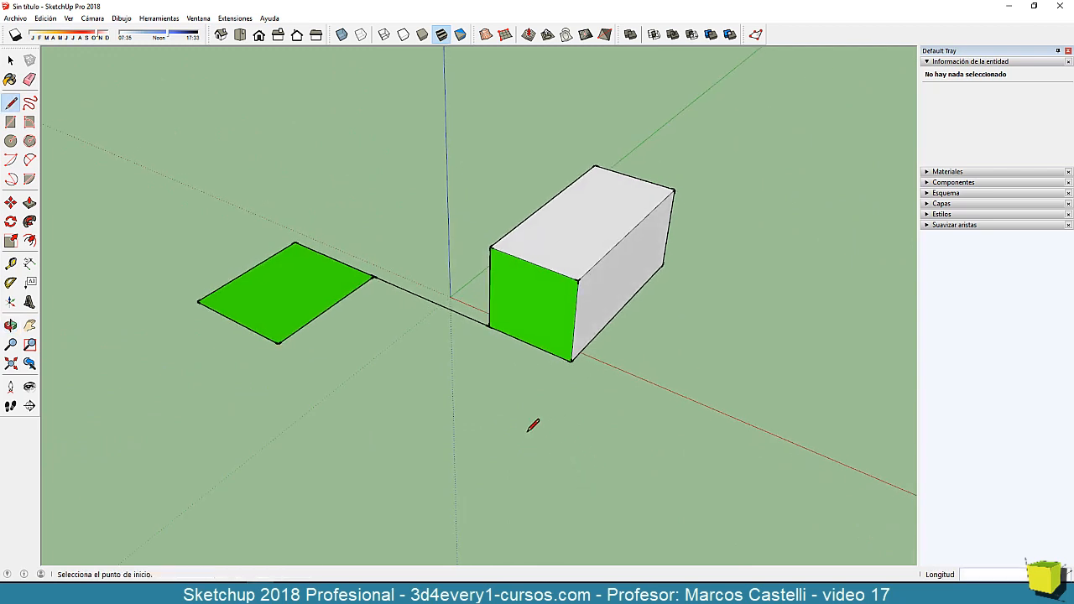
mouse_move(532, 425)
middle_mouse_down()
mouse_move(593, 353)
mouse_move(614, 351)
middle_mouse_up()
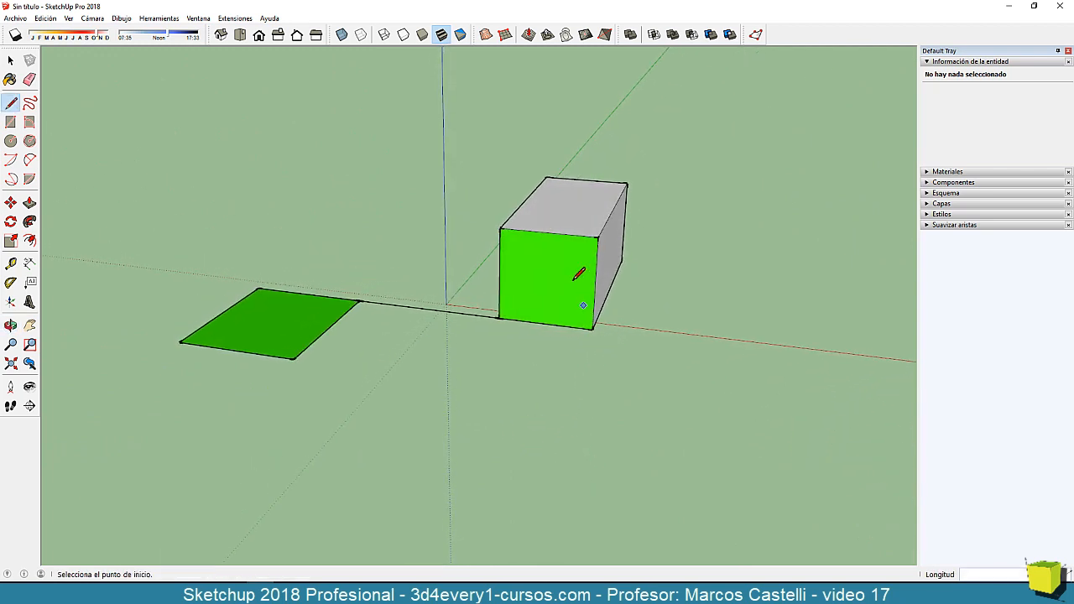
left_click(549, 232)
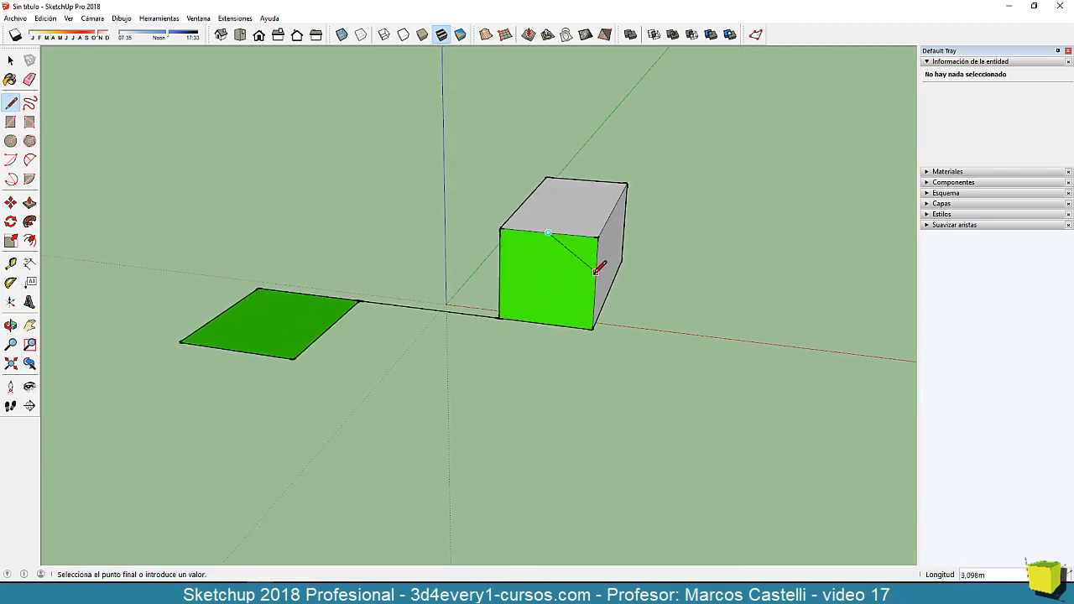
left_click(596, 267)
Push the triangular corner of the front face 10.69 m through the box's full length to bevel it.
key("p")
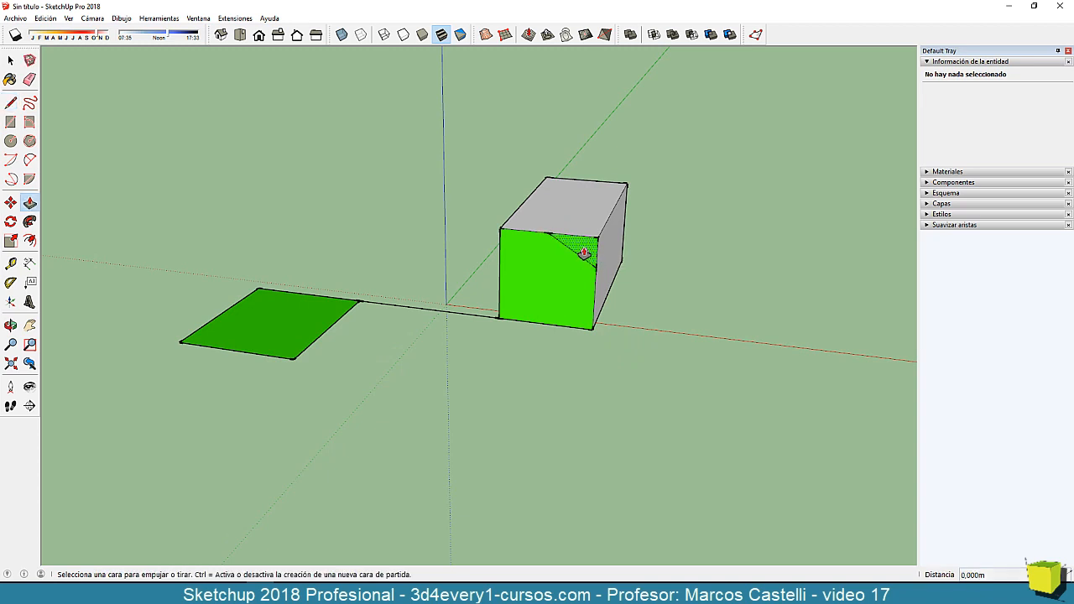
left_click_drag(588, 249, 623, 201)
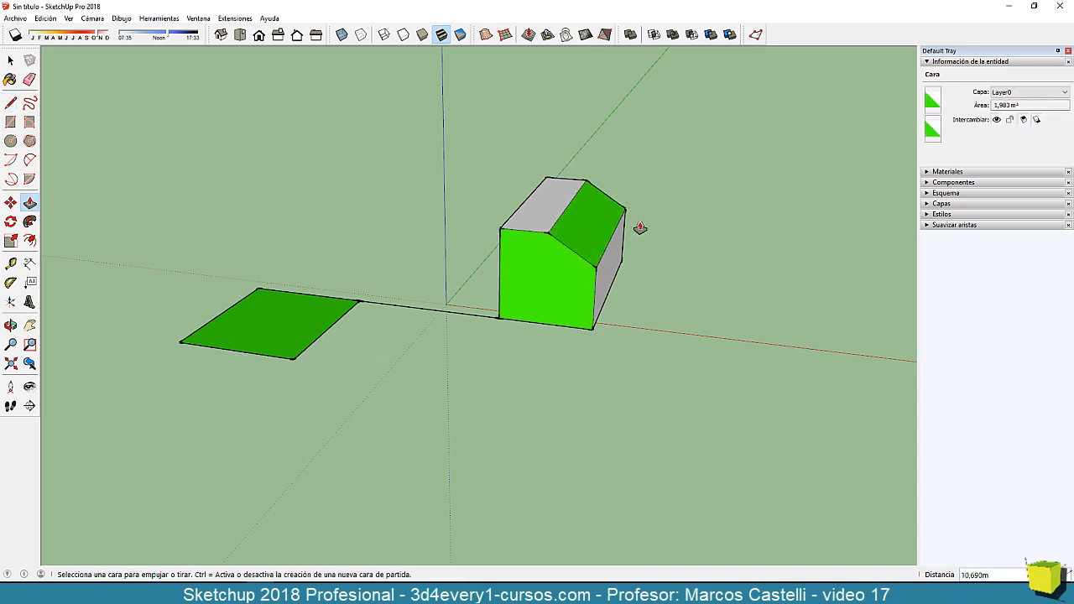
middle_click_drag(707, 268, 685, 244)
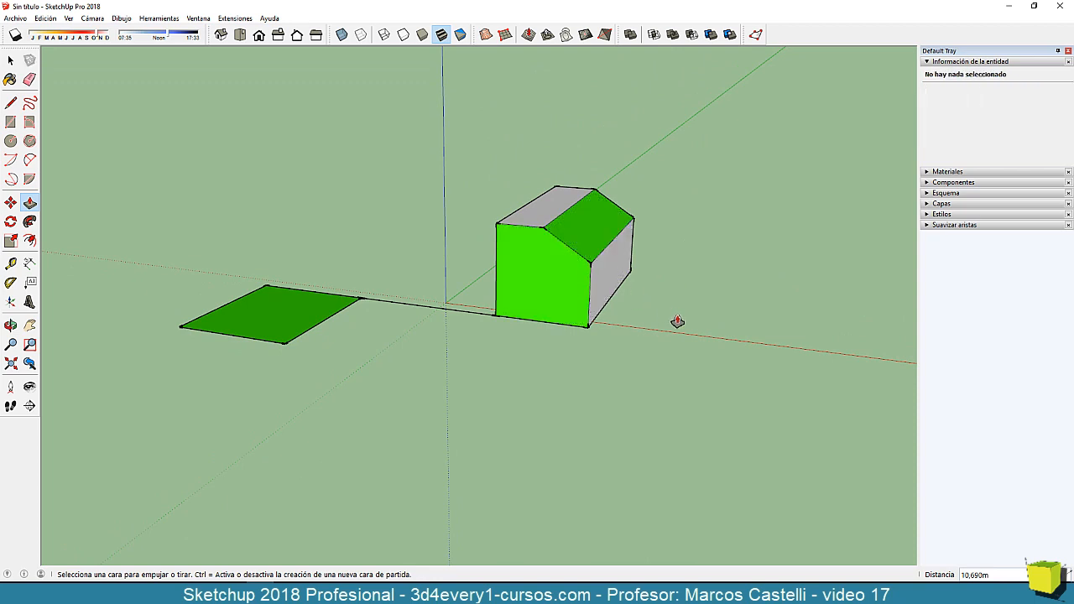
Try to draw an overhang from the bevel's lower front corner, continuing its slope and running parallel to the green axis.
key("l")
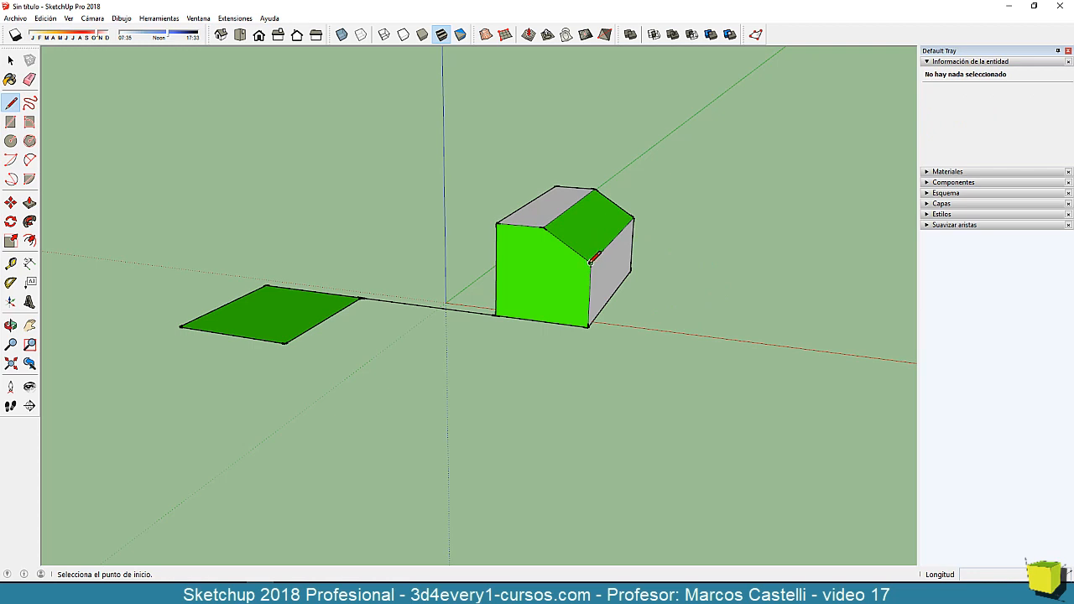
left_click(591, 262)
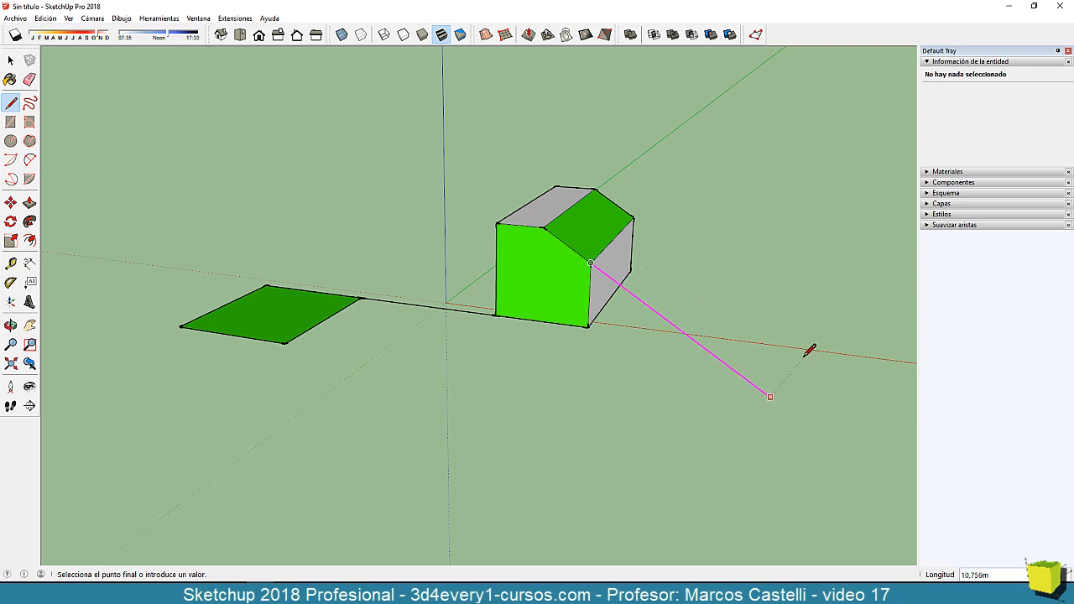
middle_click_drag(651, 306, 592, 270)
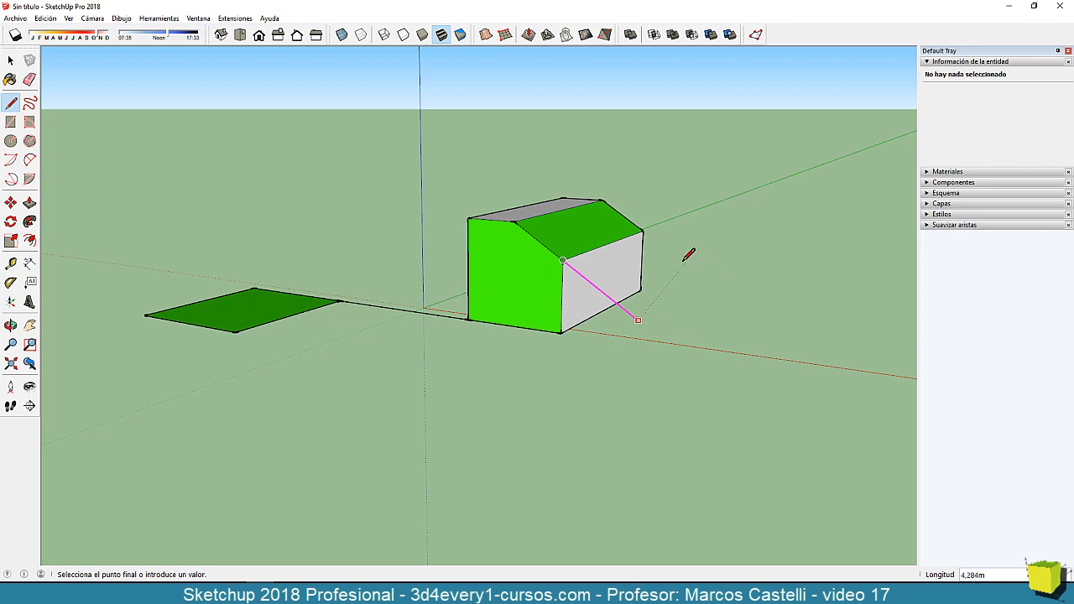
left_click(643, 326)
mouse_move(582, 368)
middle_mouse_down()
mouse_move(355, 364)
mouse_move(576, 360)
mouse_move(552, 357)
middle_mouse_up()
left_click(576, 342)
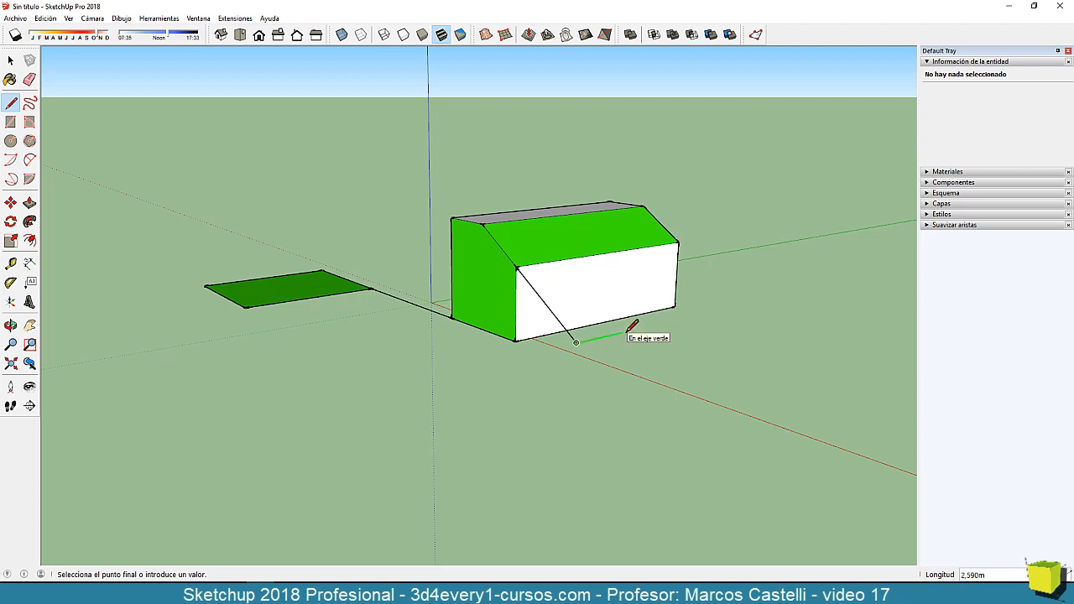
left_click(679, 241)
mouse_move(599, 378)
middle_mouse_down()
mouse_move(786, 317)
mouse_move(492, 249)
middle_mouse_up()
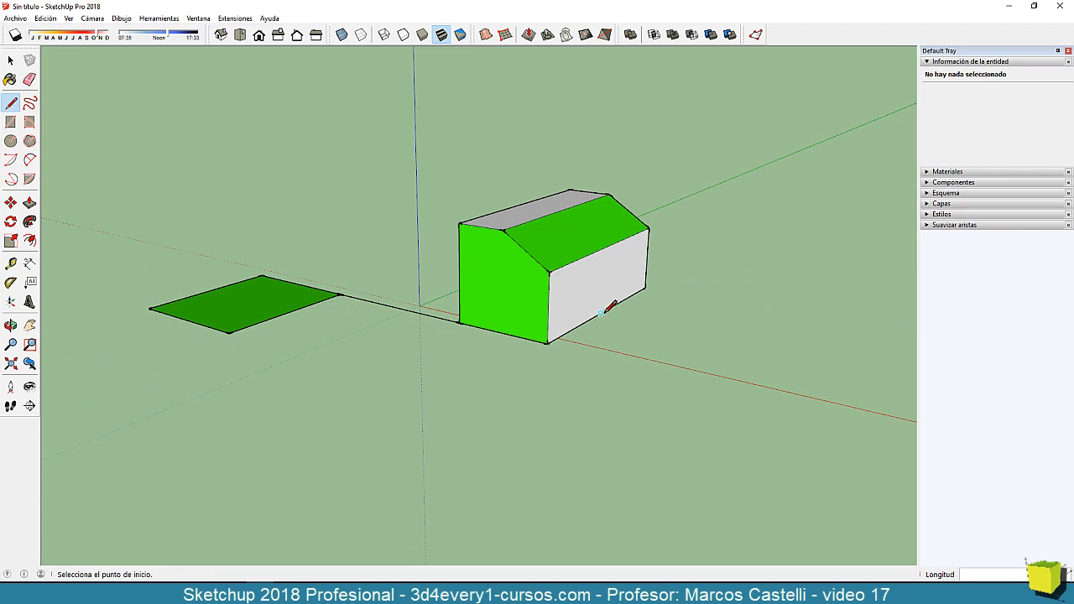
Draw a line about 4.87 m long, perpendicular to the bevelled face, from the midpoint of its front edge.
middle_click_drag(601, 313, 693, 285)
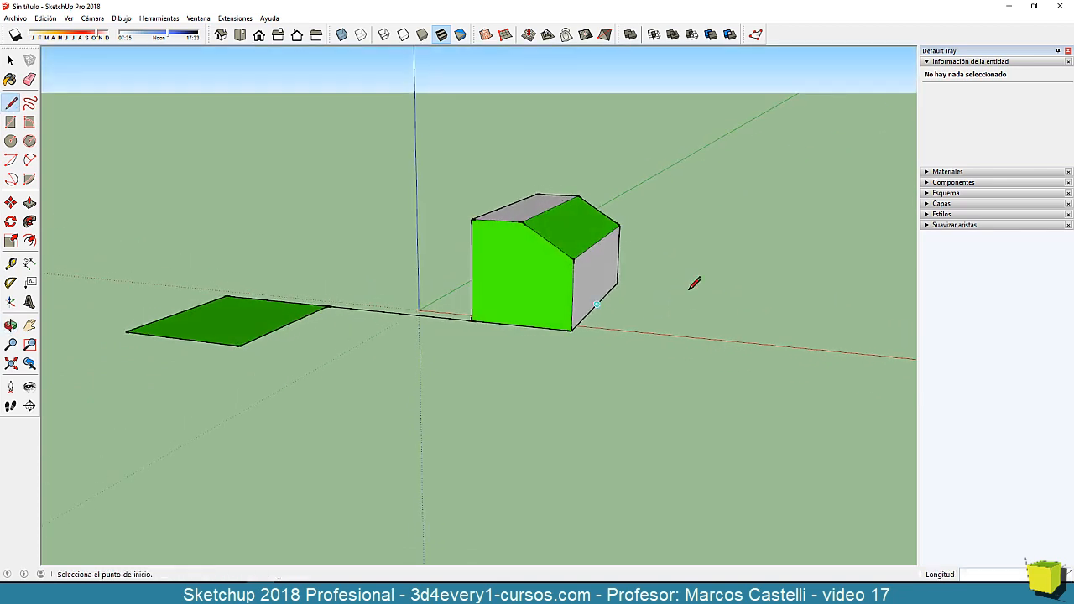
left_click(547, 240)
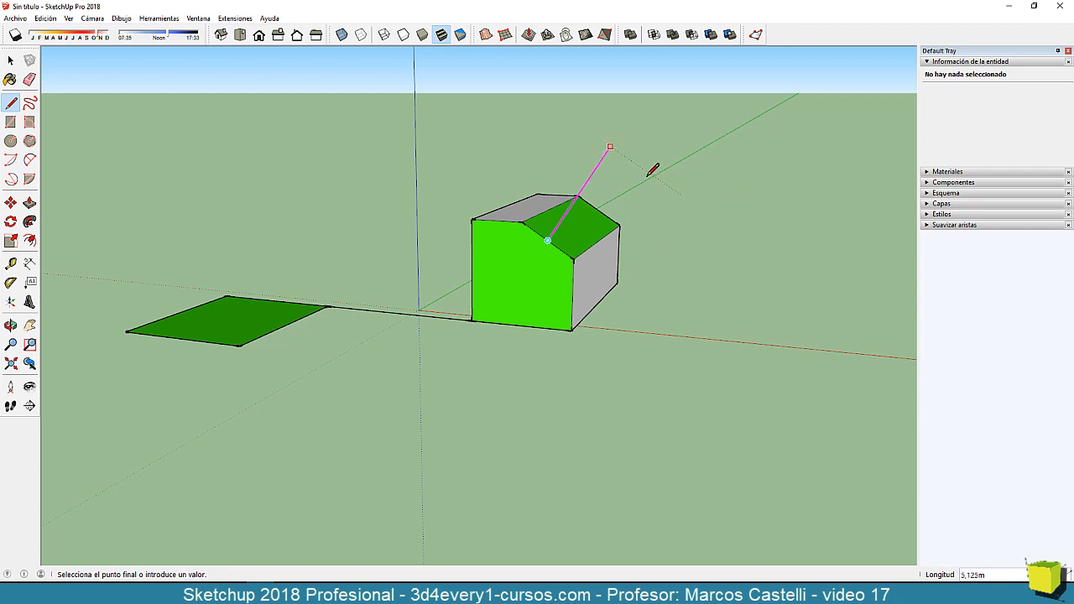
left_click(703, 208)
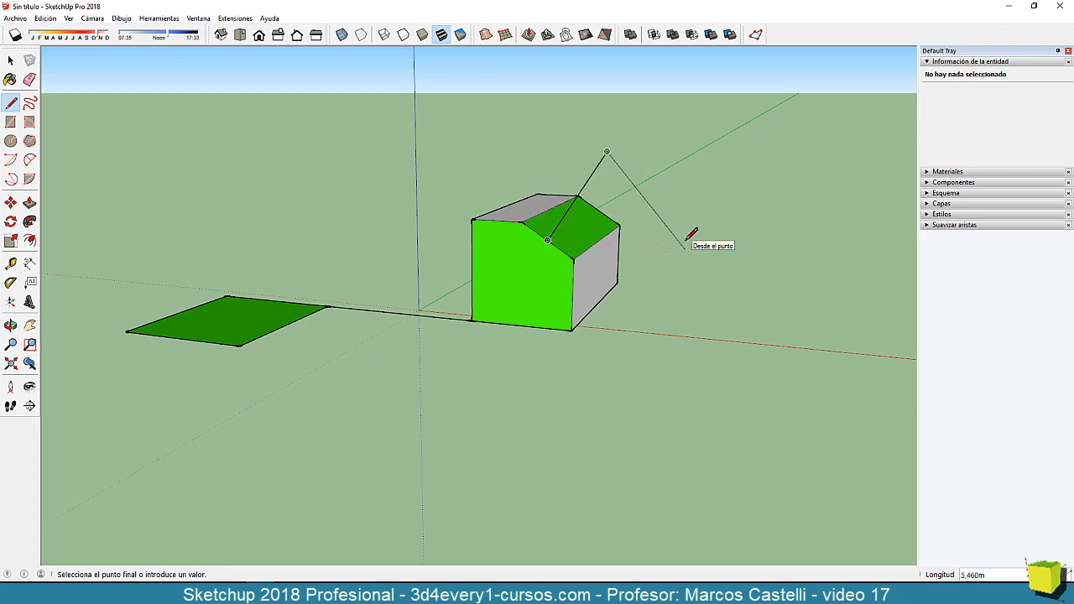
key("Escape")
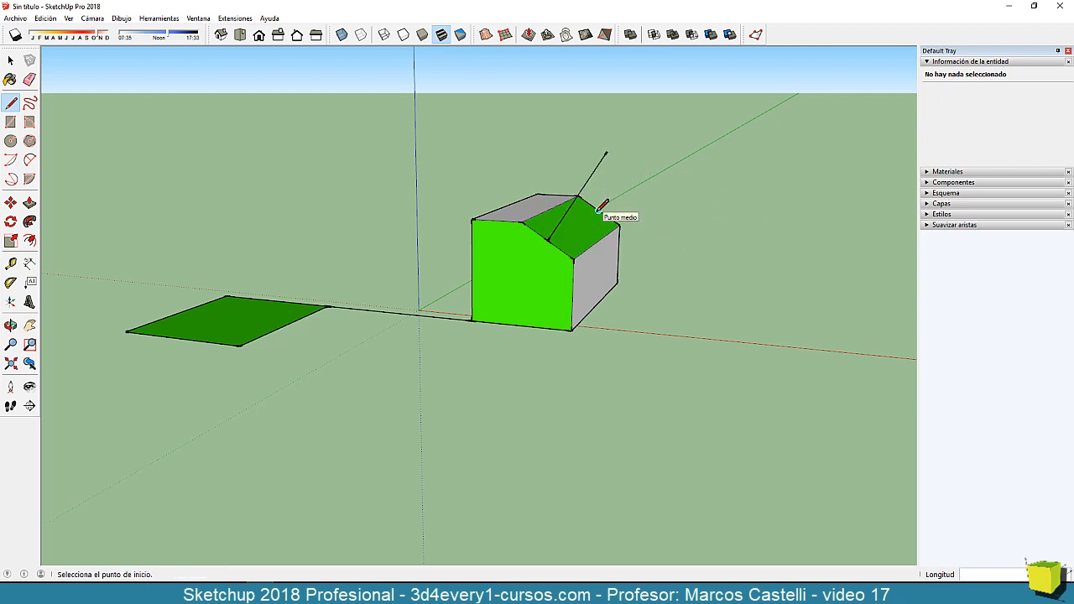
Draw a matching perpendicular line from the bevel's back edge midpoint and join both lines' ends into a closed rectangular face.
left_click(599, 209)
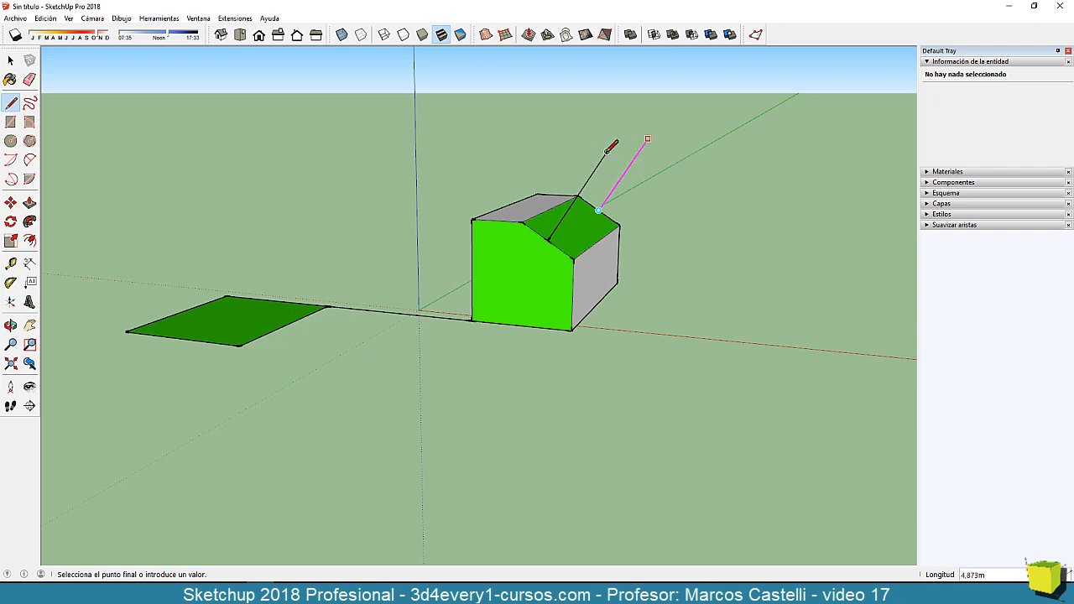
left_click(647, 138)
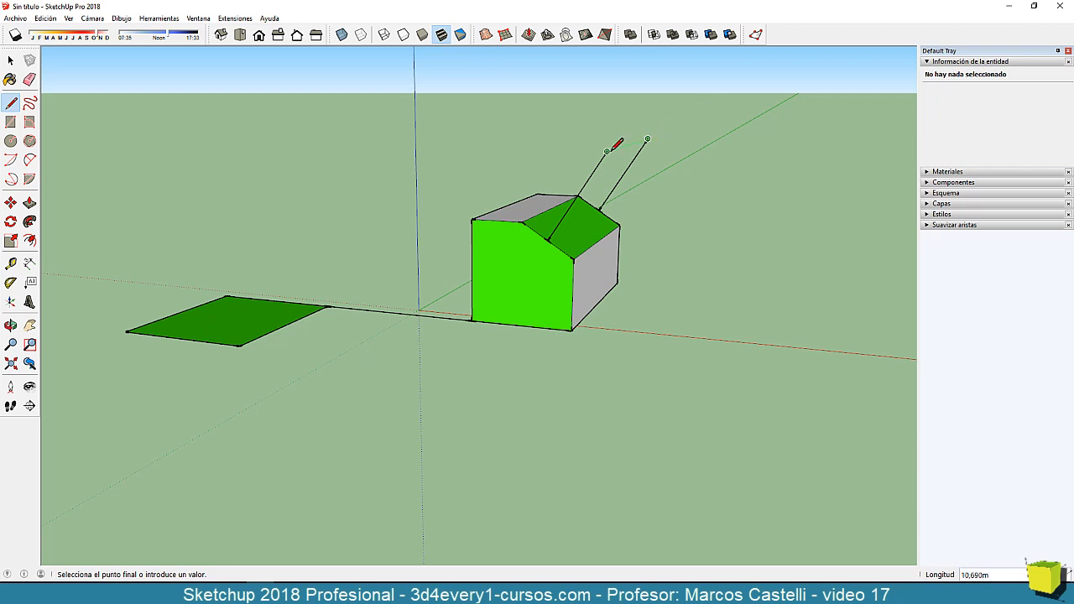
left_click(607, 152)
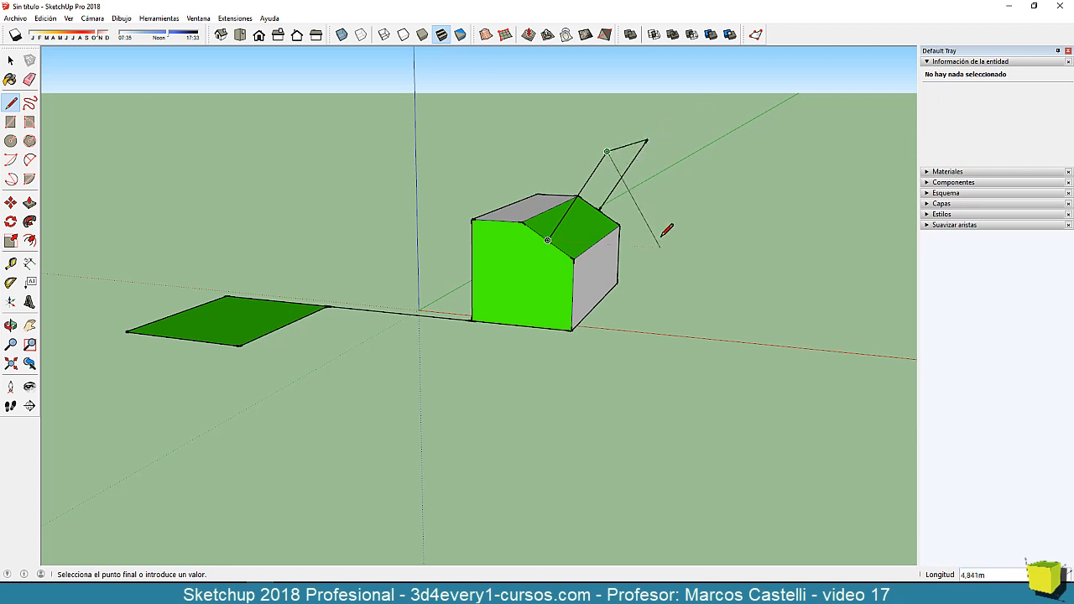
key("Escape")
left_click(598, 210)
left_click(551, 237)
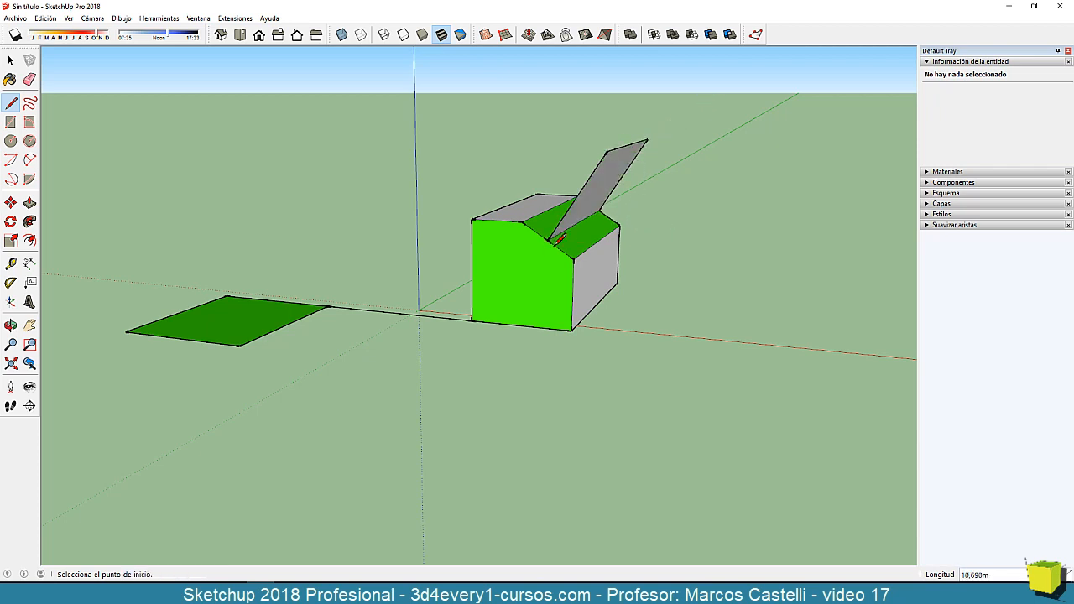
Extend the box's long upper edge about 3.75 m from the front corner, referencing the flat square's edge midpoint, and connect it to that midpoint.
key("o")
left_click_drag(736, 293, 755, 352)
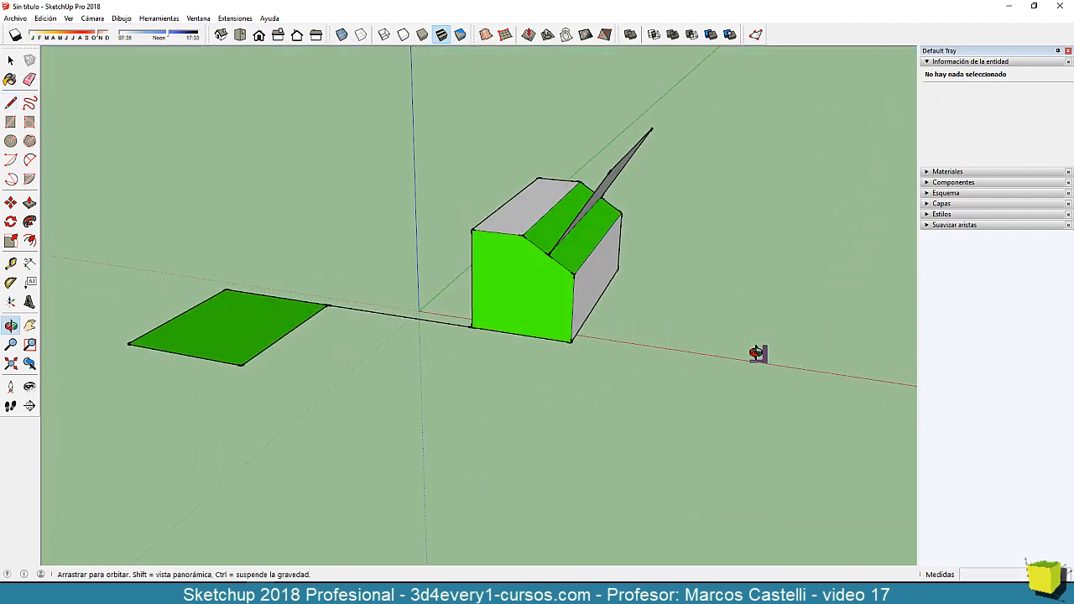
key("l")
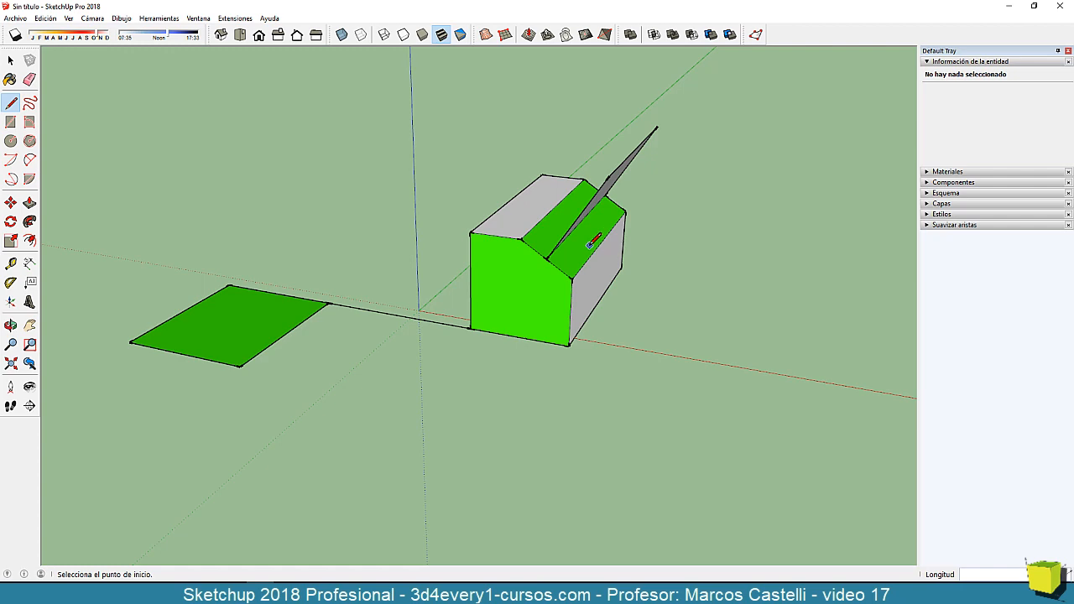
middle_click_drag(590, 243, 484, 454)
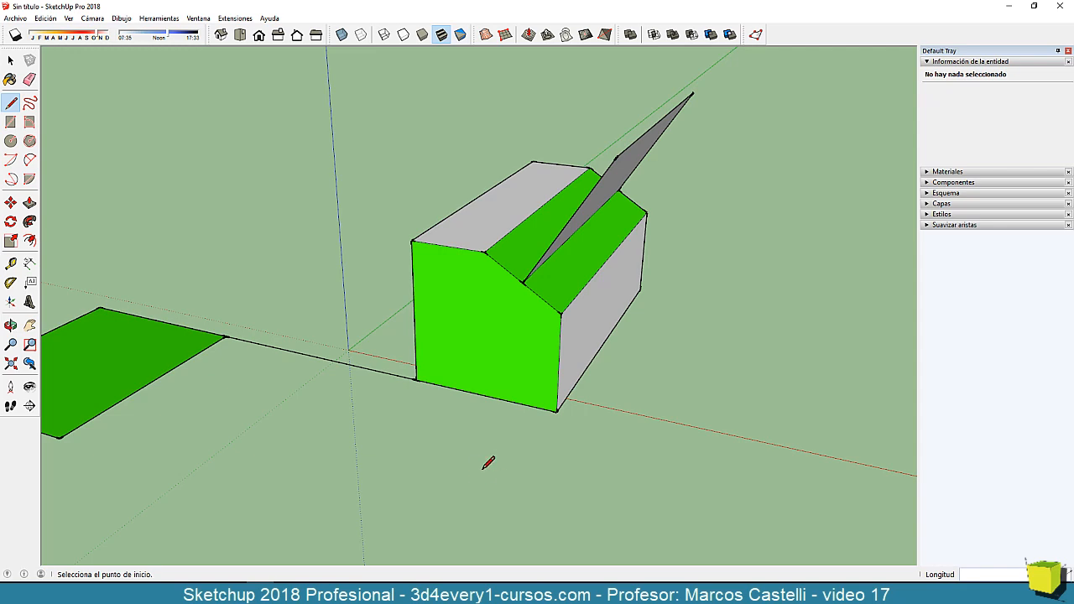
middle_click_drag(488, 464, 570, 462)
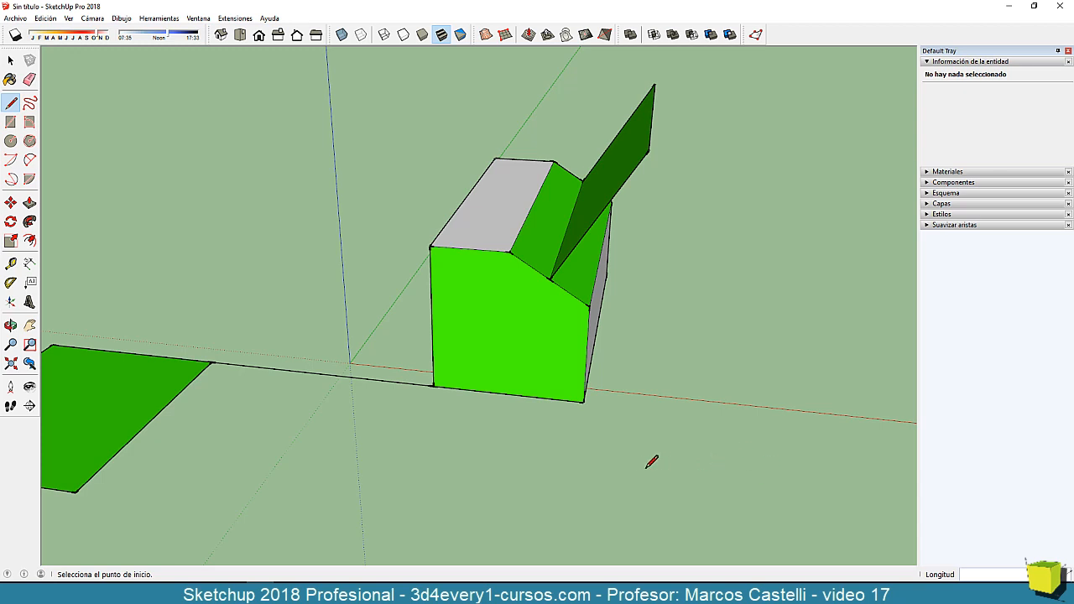
mouse_move(652, 462)
middle_mouse_down()
mouse_move(587, 466)
mouse_move(644, 453)
middle_mouse_up()
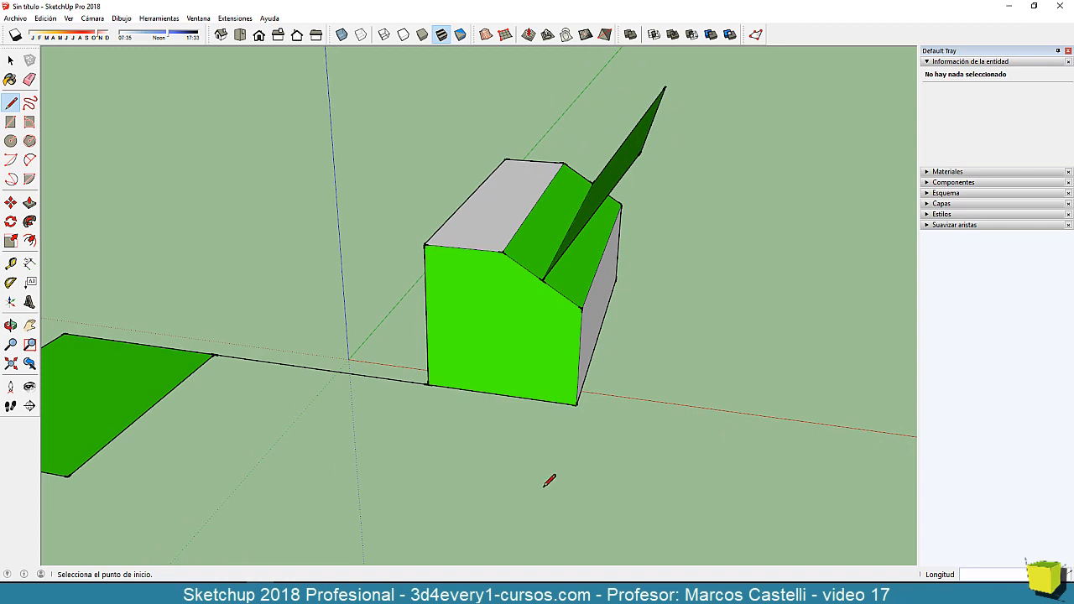
mouse_move(549, 481)
middle_mouse_down()
mouse_move(671, 489)
mouse_move(492, 489)
mouse_move(669, 486)
middle_mouse_up()
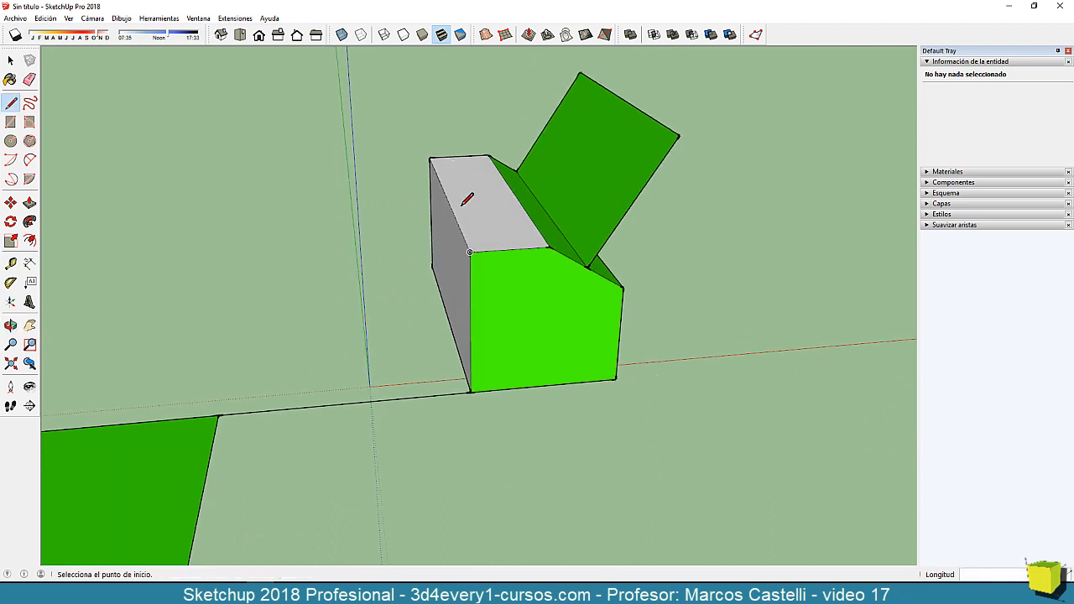
left_click(470, 251)
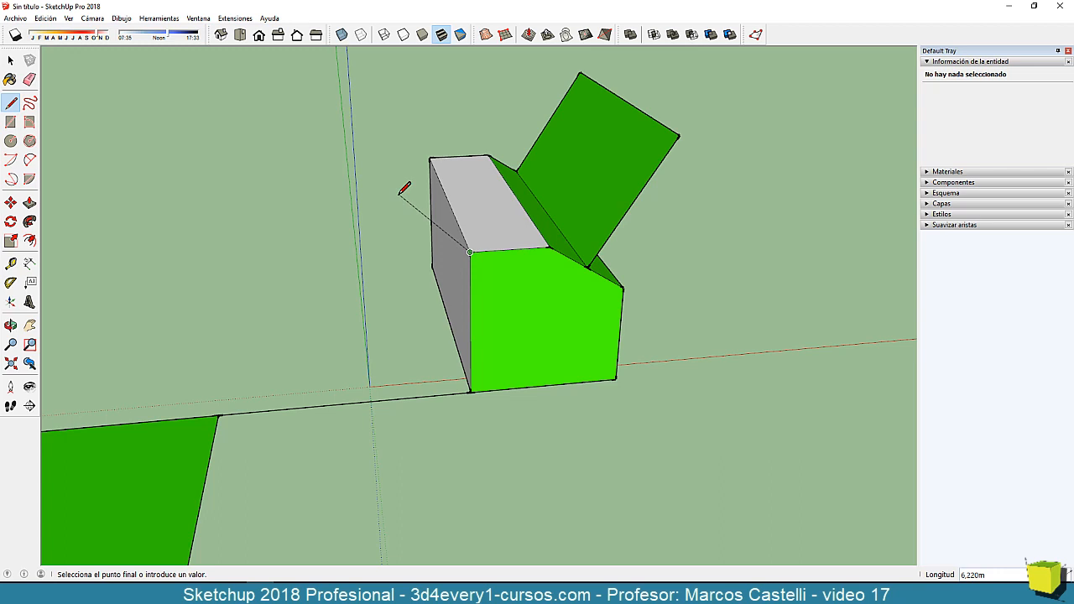
key("Down")
scroll(375, 359, "down", 1)
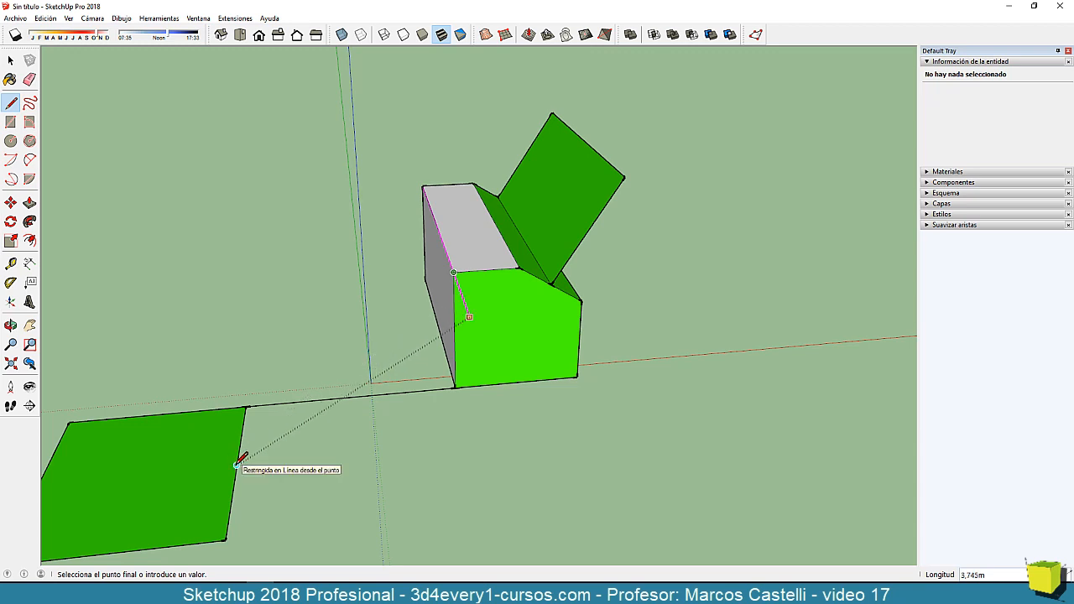
left_click(237, 464)
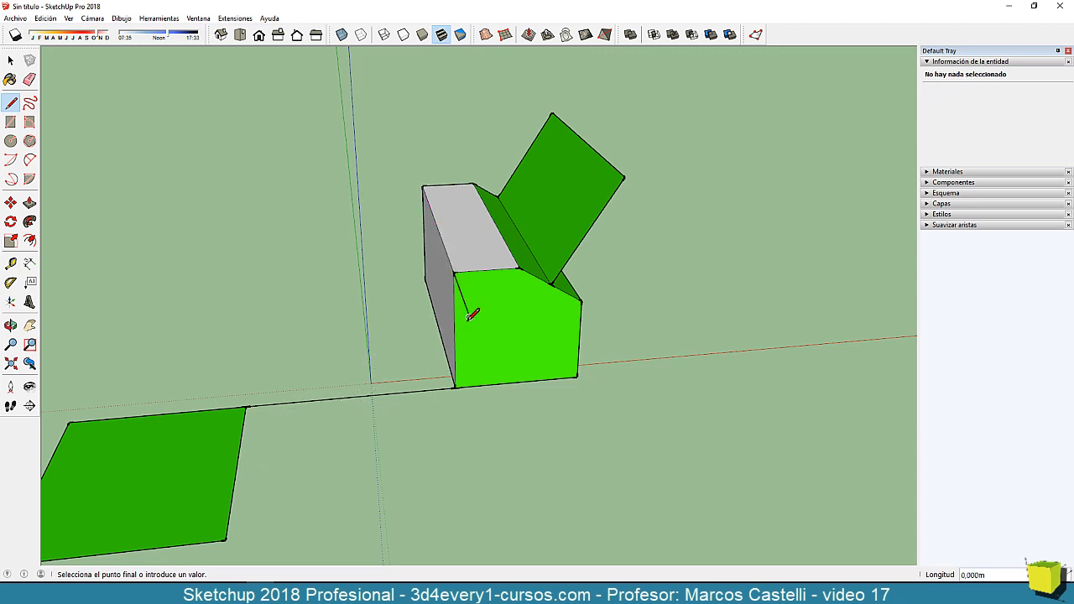
left_click(237, 464)
Draw a line up from the box's upper front corner, locked parallel to its vertical edge, to the height of the tilted rectangle's corner.
middle_click_drag(297, 470, 442, 436)
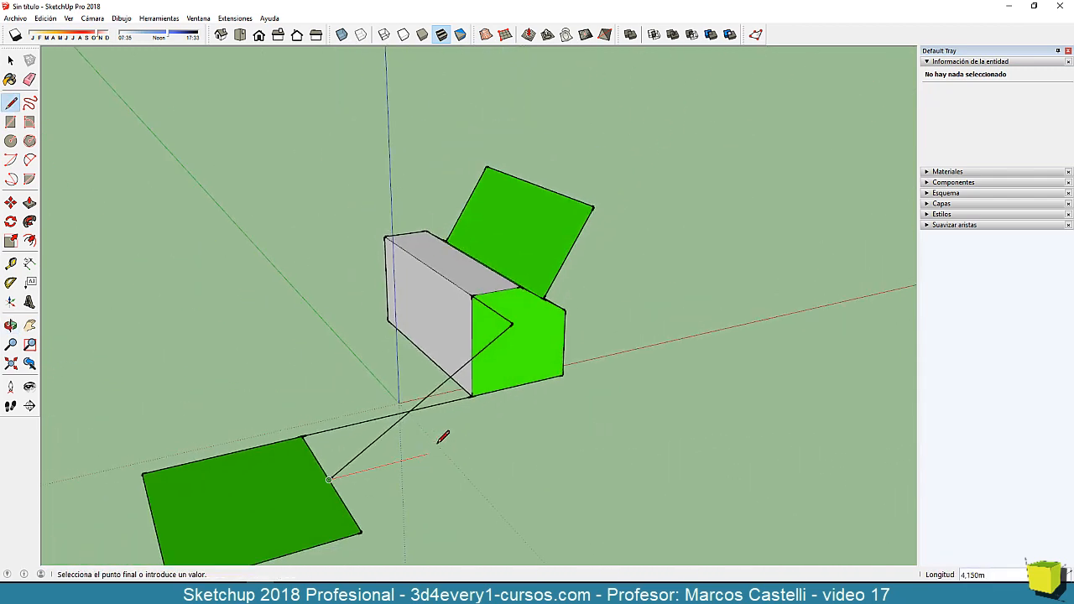
left_click(472, 395)
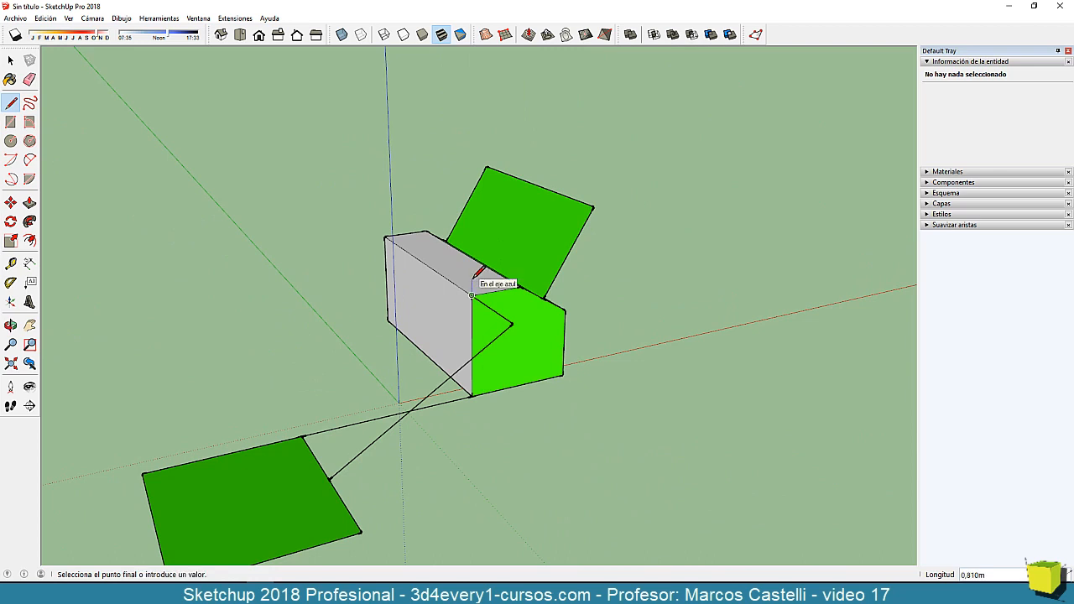
left_click(472, 293)
key("Down")
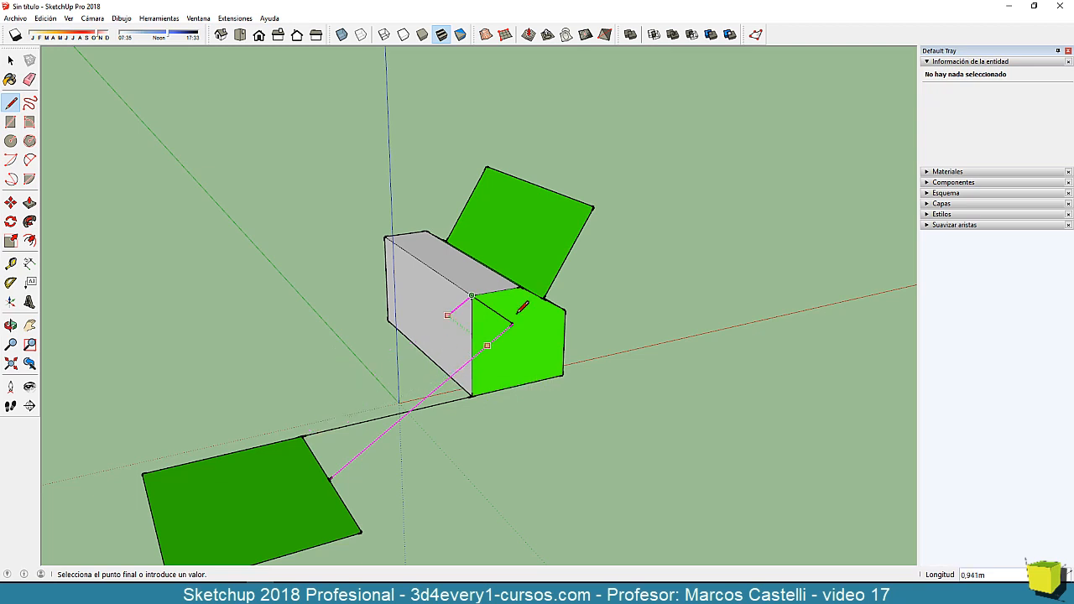
left_click(582, 227)
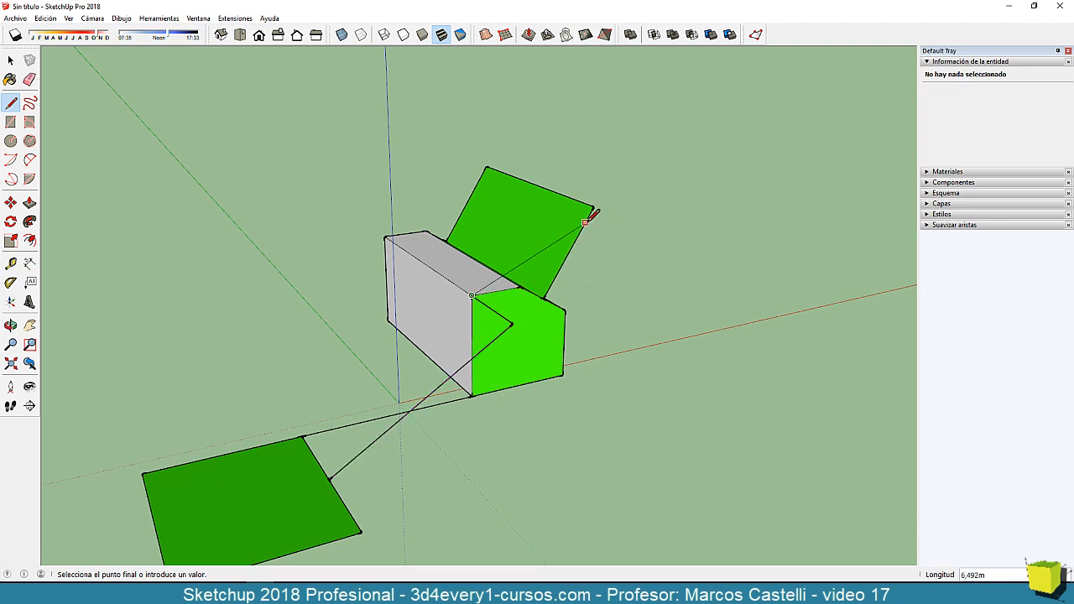
key("Down")
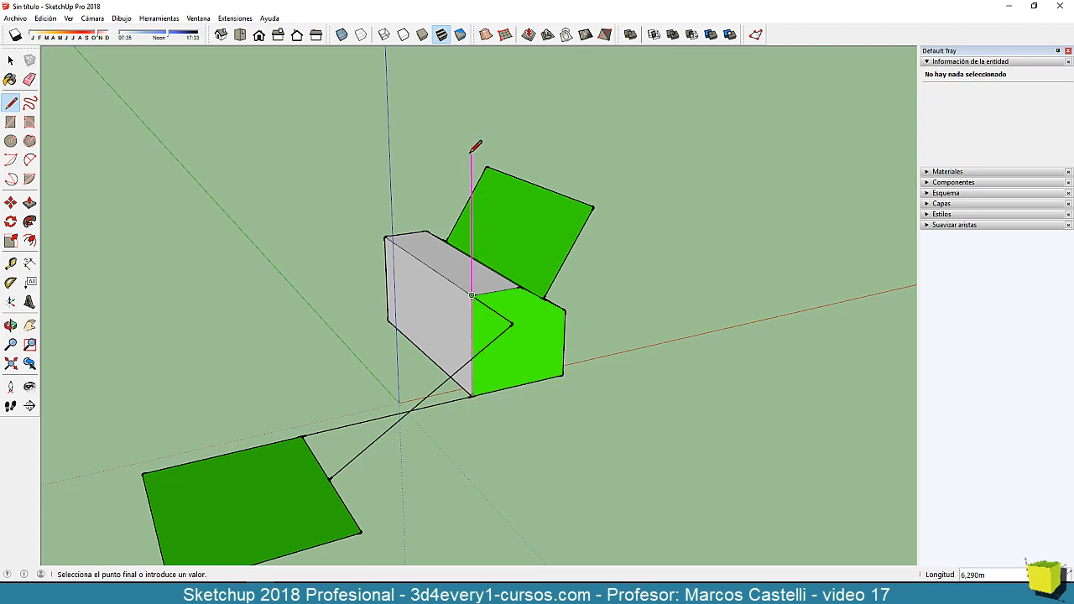
left_click(594, 205)
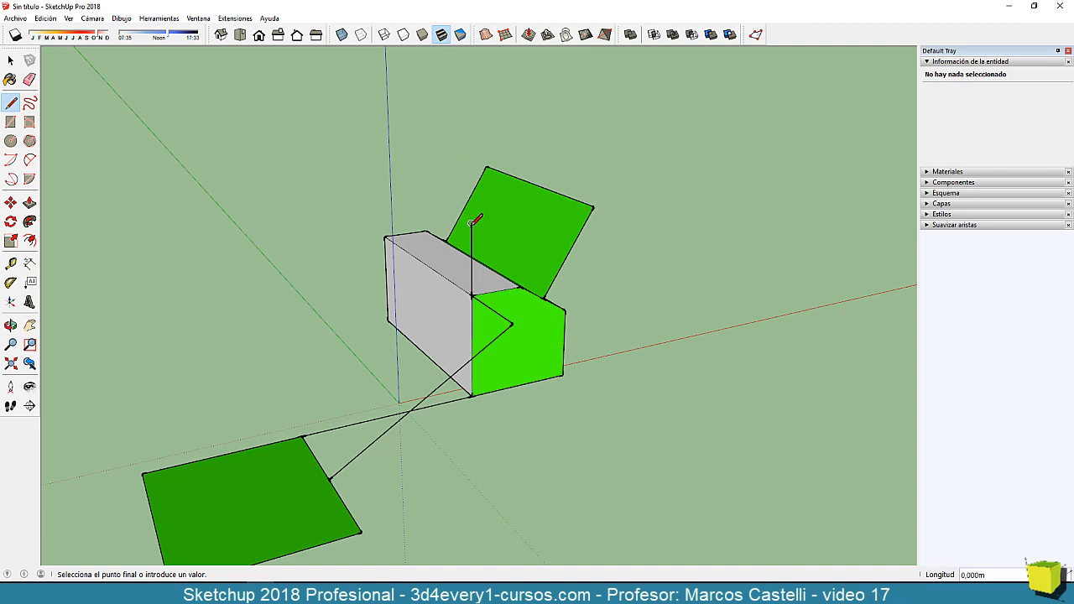
Connect the vertical line's upper end to the tilted rectangle's corner and extend the line a short way past it.
left_click(594, 205)
left_click(642, 200)
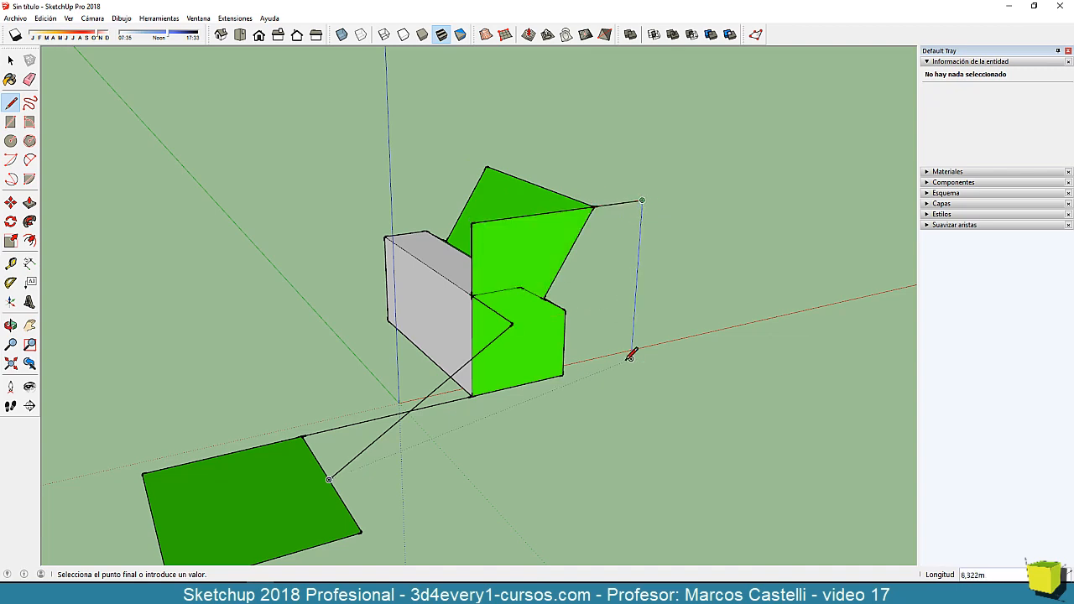
mouse_move(631, 356)
middle_mouse_down()
mouse_move(618, 347)
mouse_move(914, 287)
mouse_move(641, 280)
middle_mouse_up()
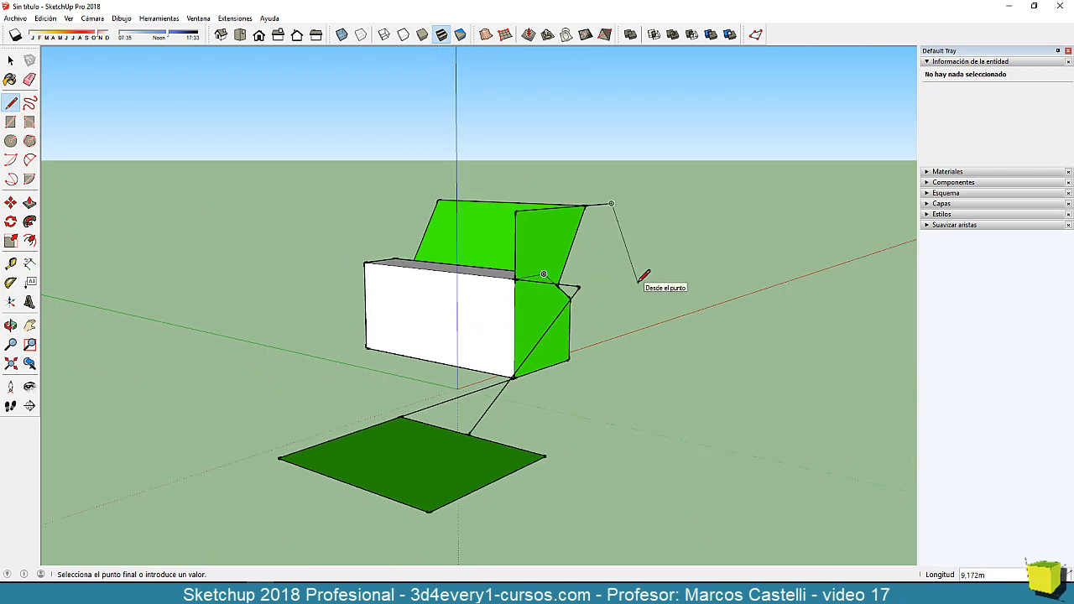
mouse_move(636, 288)
middle_mouse_down()
mouse_move(590, 330)
mouse_move(608, 346)
middle_mouse_up()
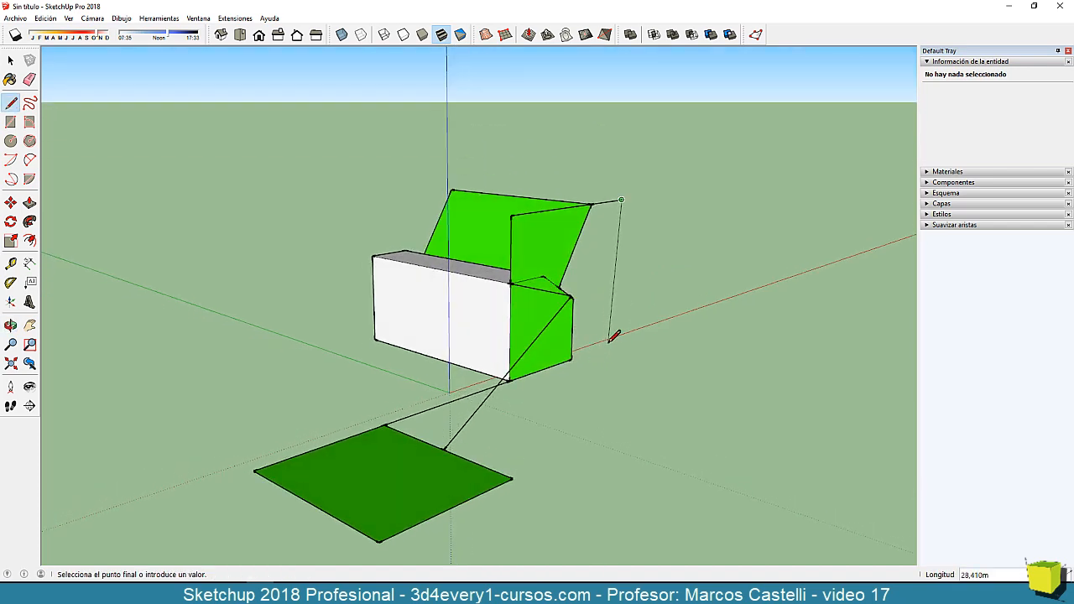
key("space")
Draw a line from the box's free upper corner, parallel to the tilted rectangle's side edge and level with its top corner, and connect it there.
middle_click_drag(271, 328, 495, 369)
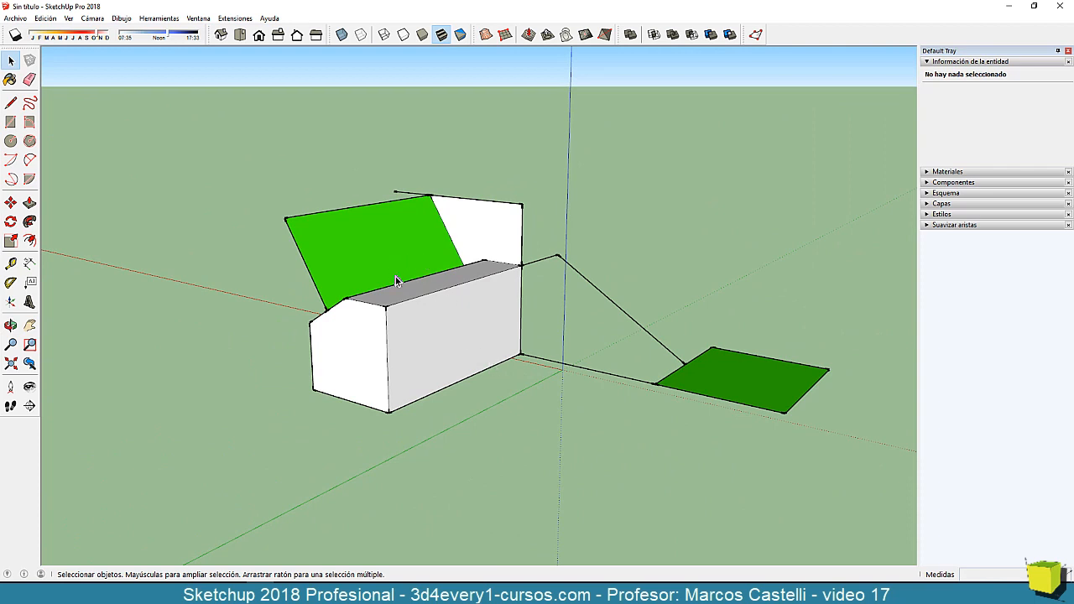
key("l")
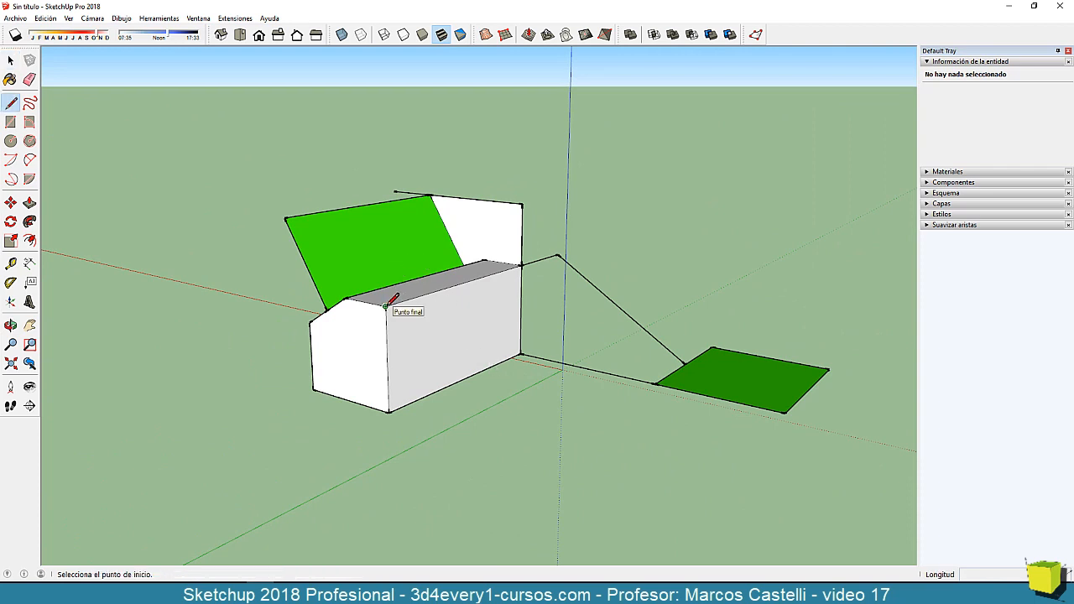
left_click(386, 307)
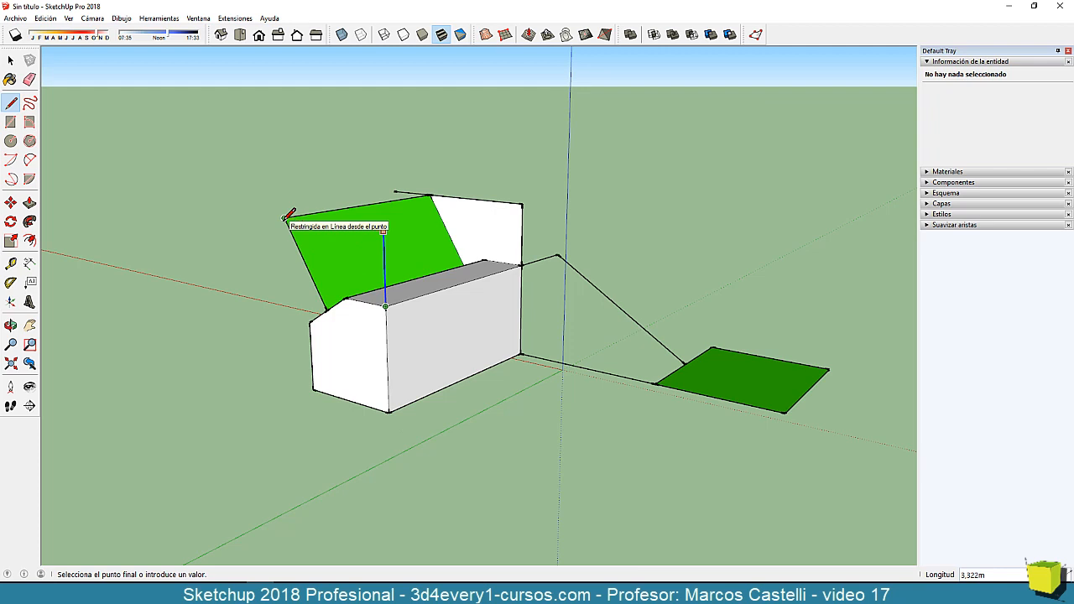
middle_click_drag(391, 283, 443, 243)
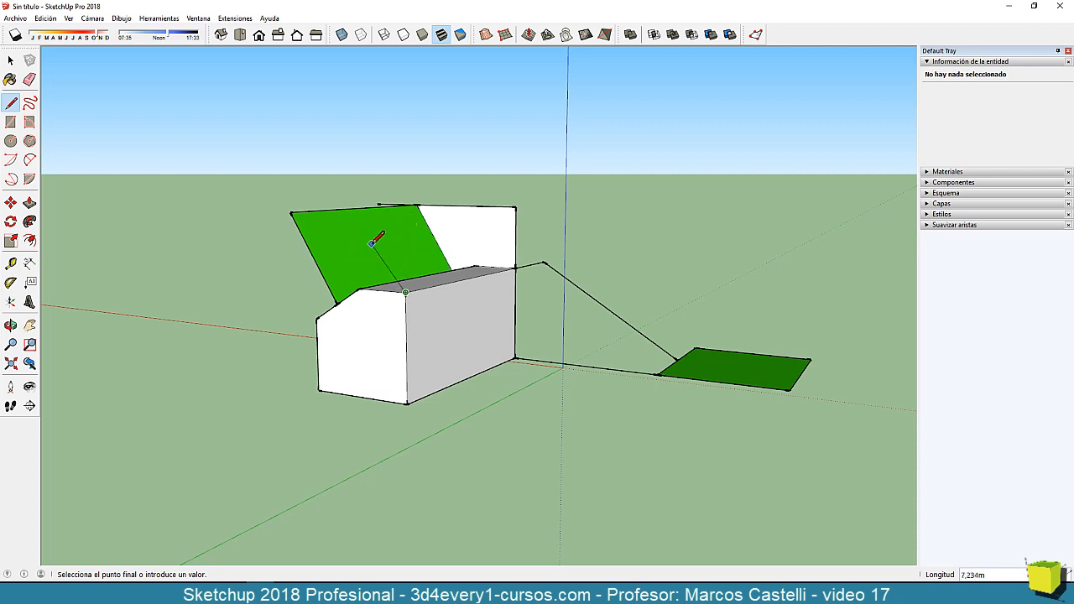
middle_click_drag(382, 277, 406, 277)
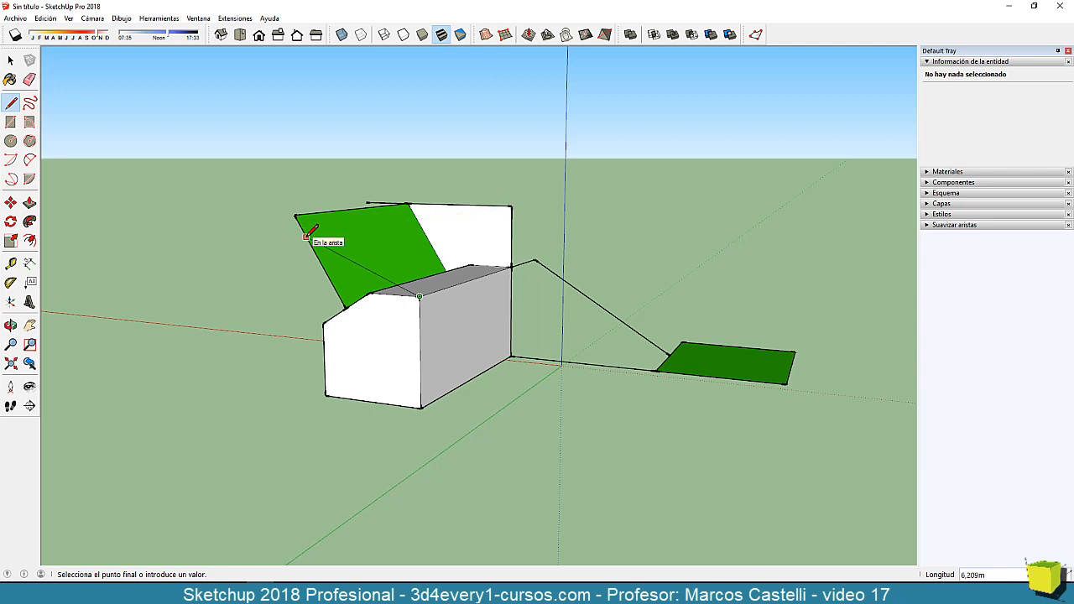
key("Down")
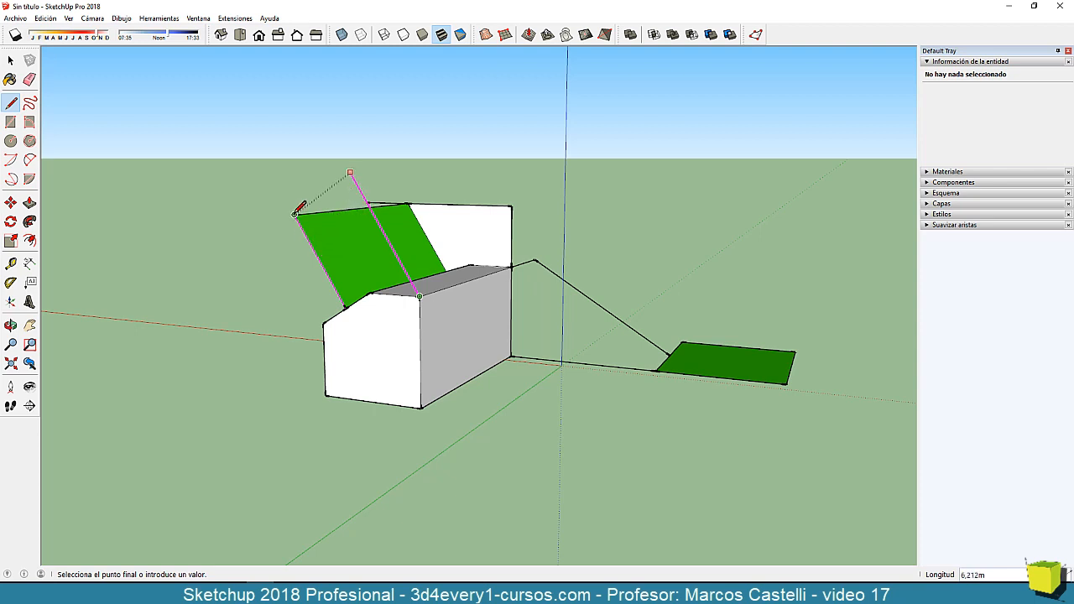
left_click(296, 213)
left_click(295, 211)
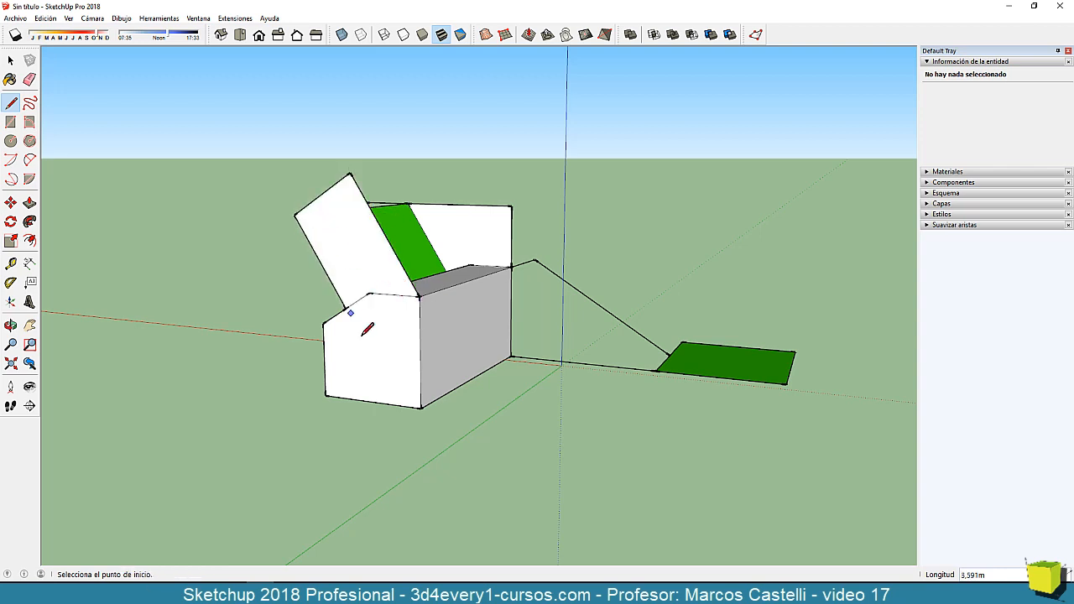
Draw a diagonal line about 2.72 m long across the end face's lower corner and push the resulting triangle partway into the box.
middle_click_drag(367, 349, 395, 353)
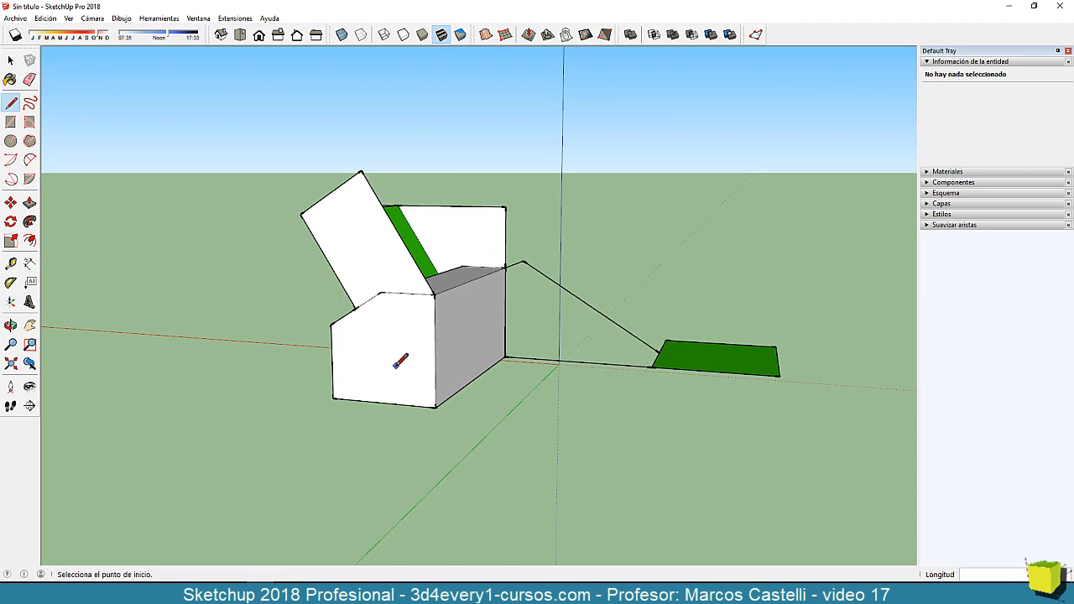
left_click(395, 403)
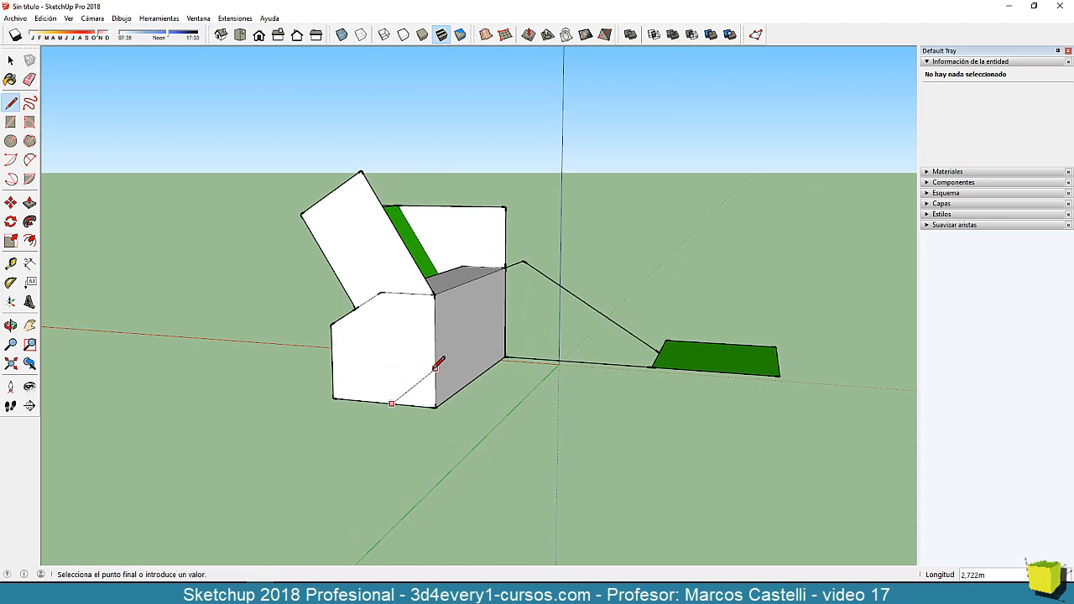
left_click(436, 369)
key("p")
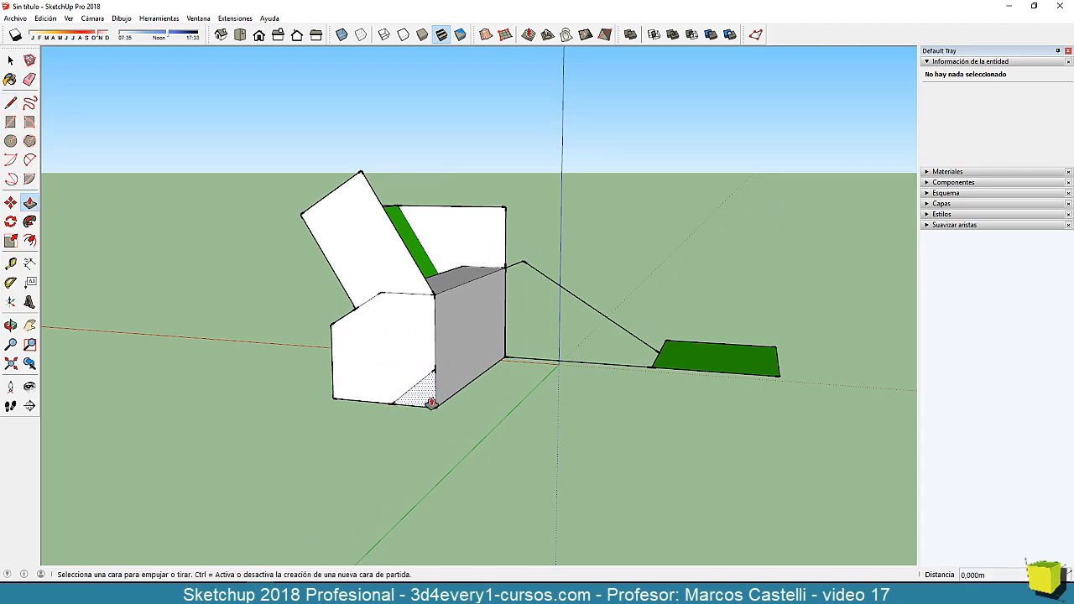
left_click(434, 396)
left_click(466, 382)
middle_click_drag(465, 381, 470, 355)
Draw a line downward from the notch's upper front corner, locked parallel to the long edge of the tilted side panel.
key("l")
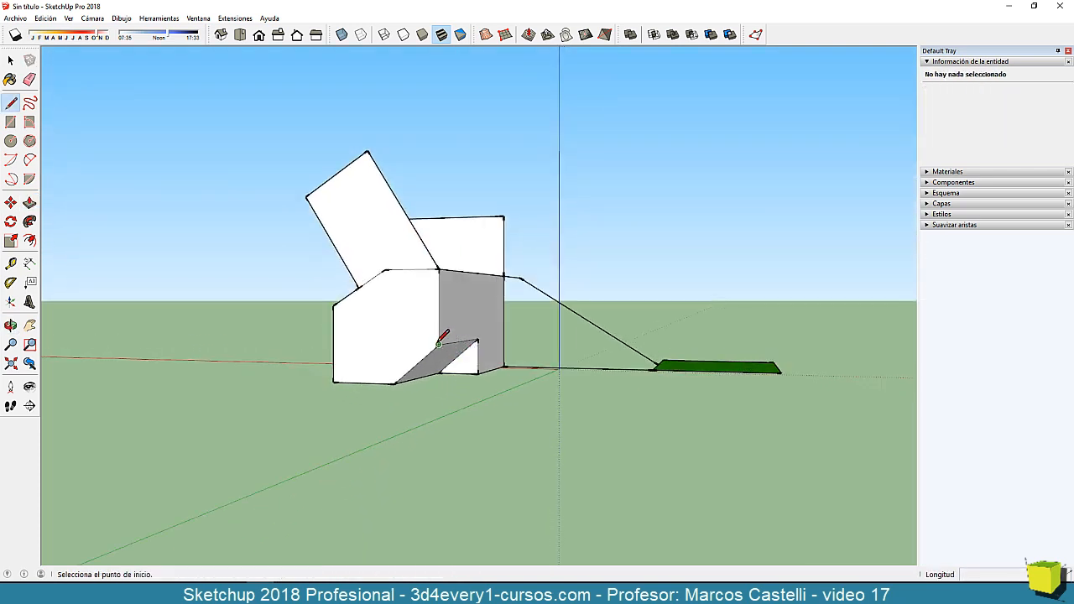
left_click(438, 344)
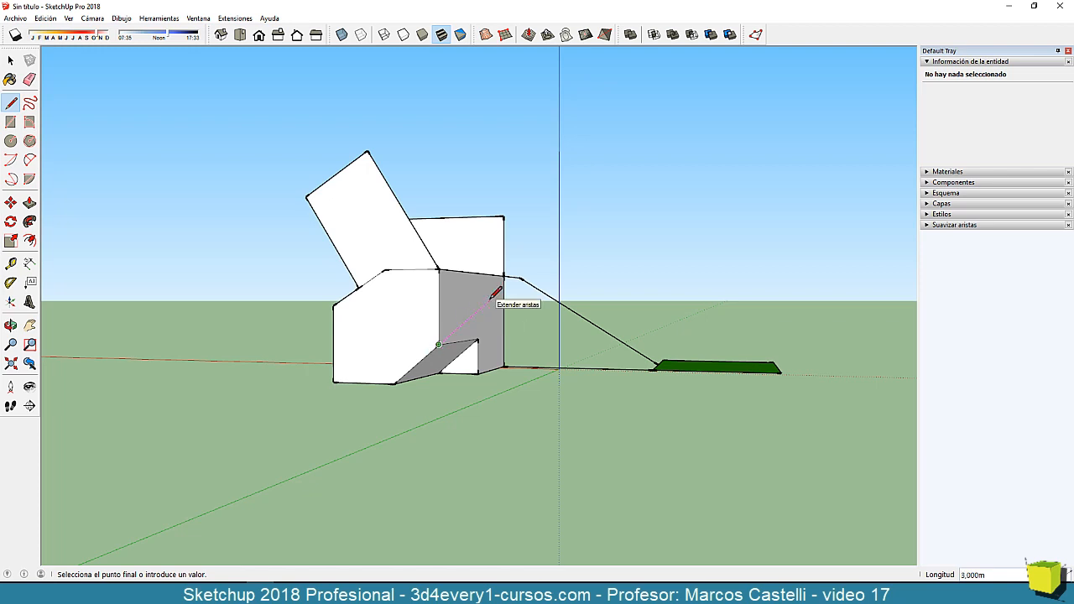
key("shift")
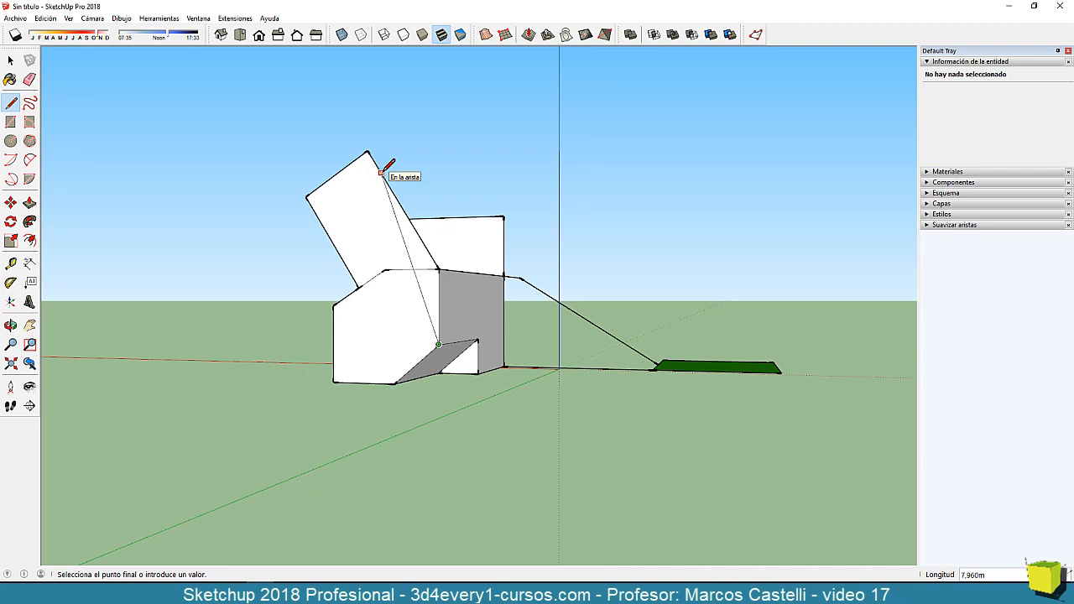
key("shift")
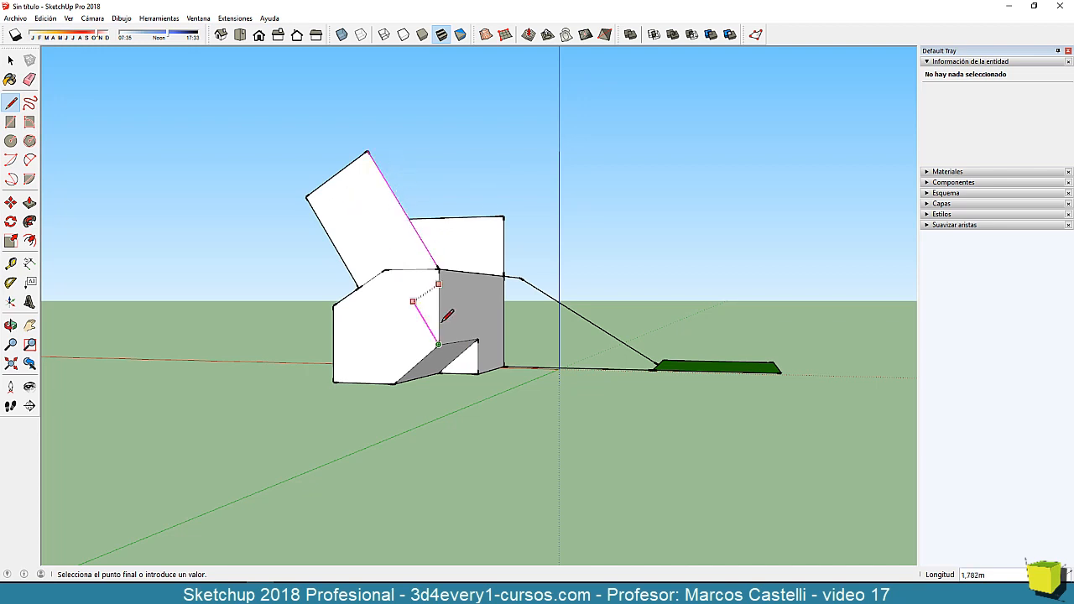
left_click(507, 425)
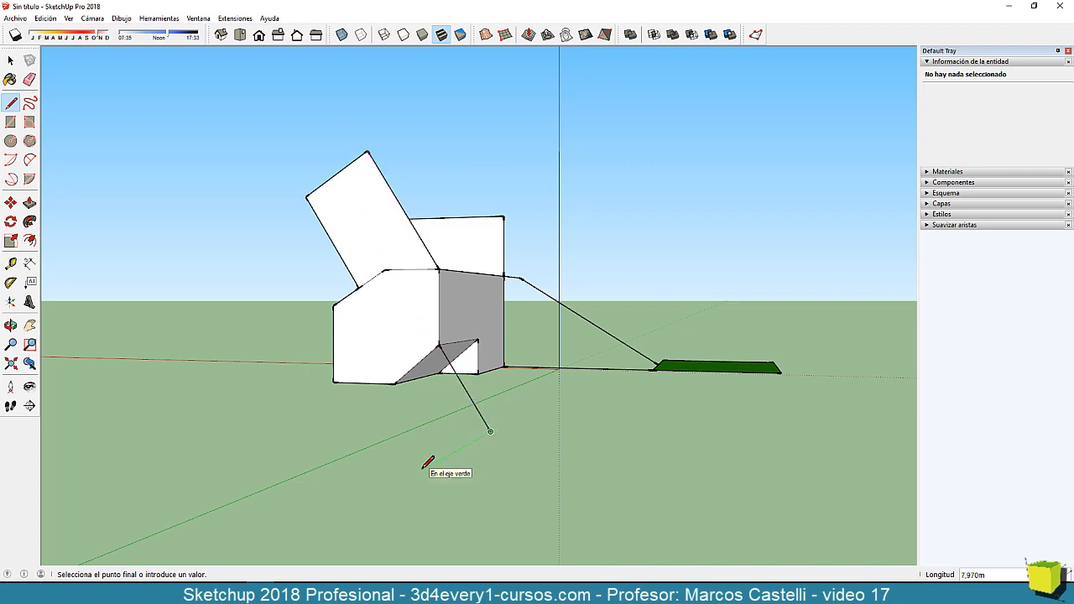
Add a line parallel to the notch's upper edge, aligned with its far end, and close the outline there into a face.
middle_click_drag(423, 383, 437, 385)
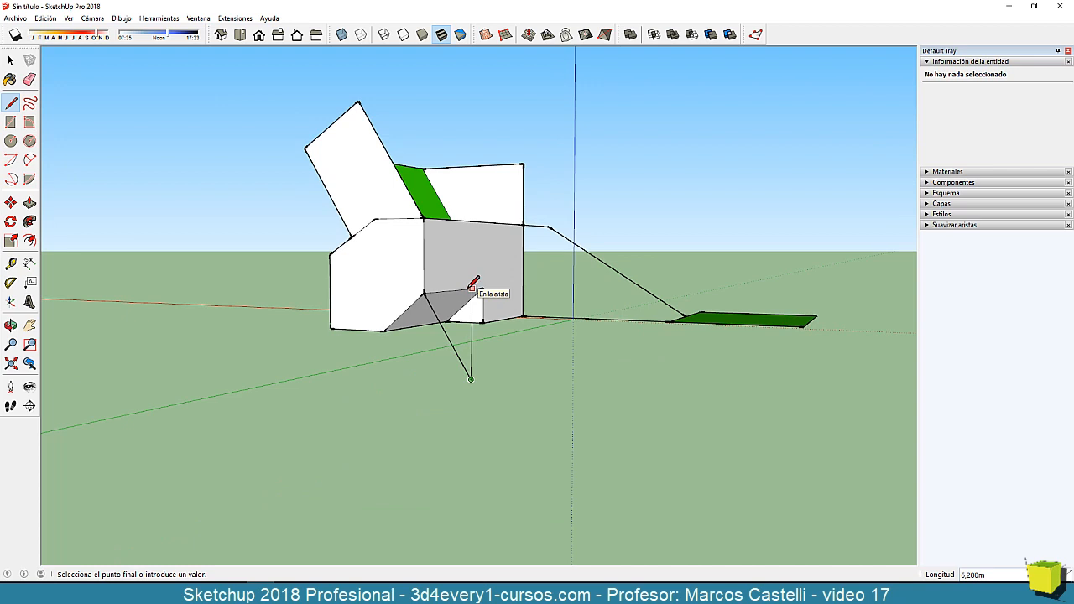
key("shift")
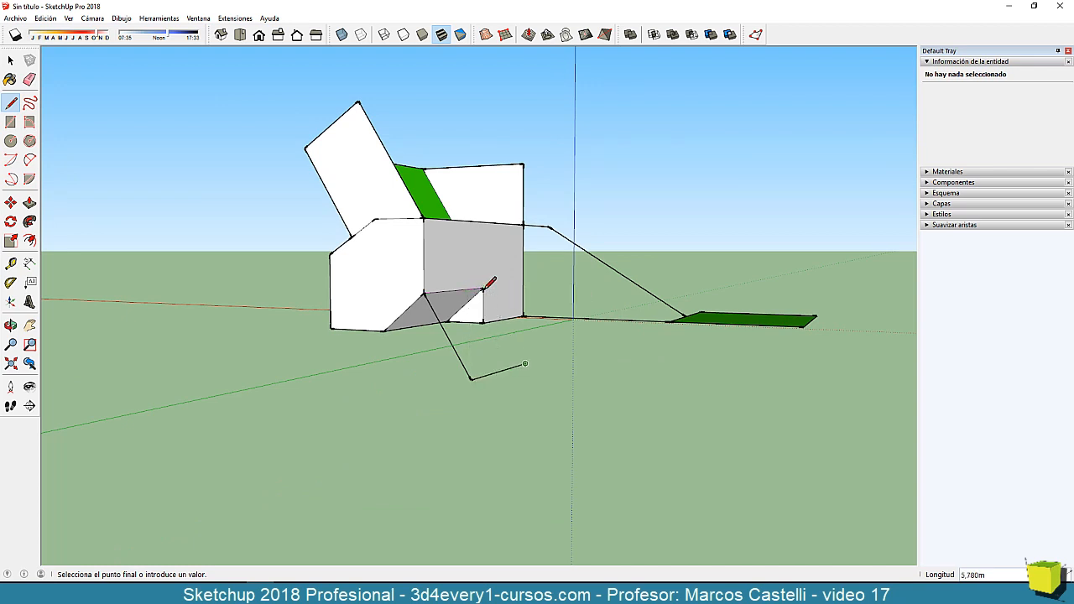
left_click(484, 288)
Delete all the model geometry and restore the isometric view.
mouse_move(492, 412)
middle_mouse_down()
mouse_move(557, 448)
mouse_move(399, 457)
mouse_move(456, 412)
mouse_move(400, 422)
mouse_move(489, 391)
mouse_move(318, 394)
mouse_move(395, 408)
mouse_move(322, 412)
mouse_move(647, 408)
mouse_move(319, 409)
mouse_move(579, 338)
mouse_move(619, 379)
middle_mouse_up()
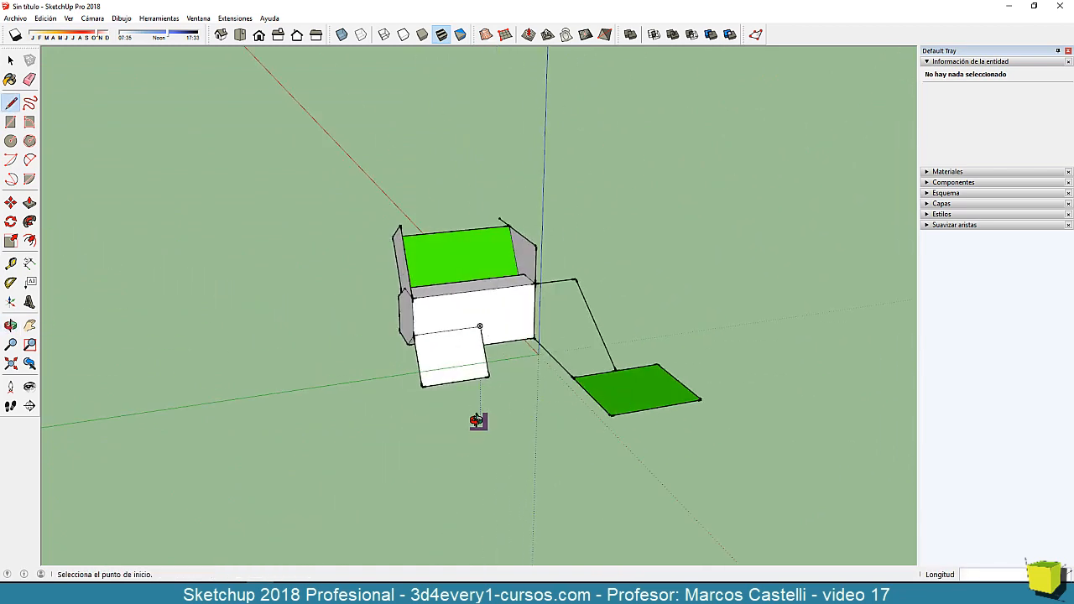
middle_click_drag(478, 422, 644, 420)
scroll(500, 402, "up", 2)
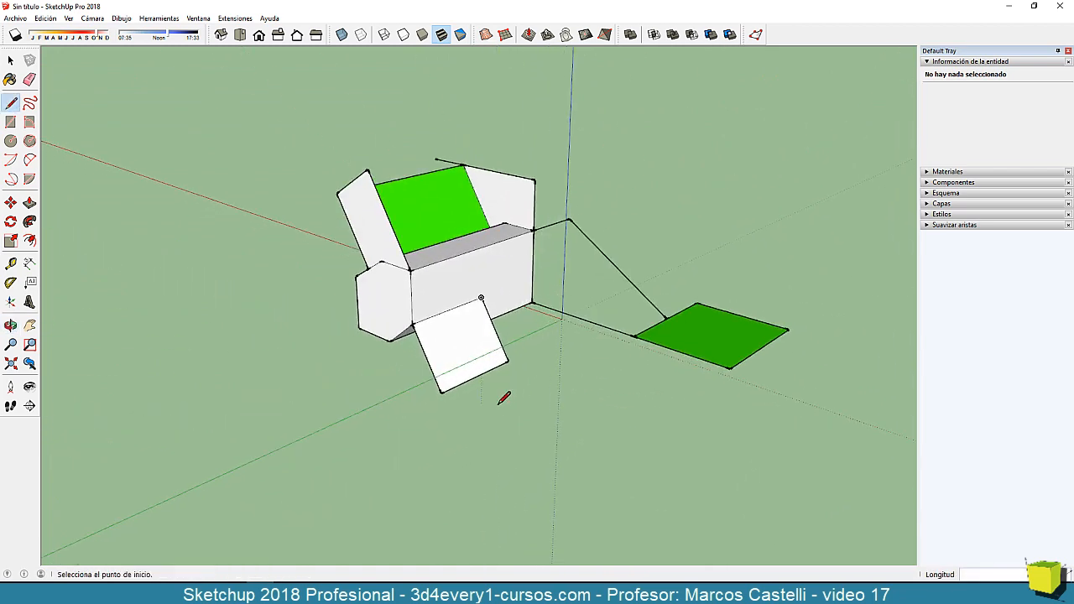
middle_click_drag(578, 438, 558, 457)
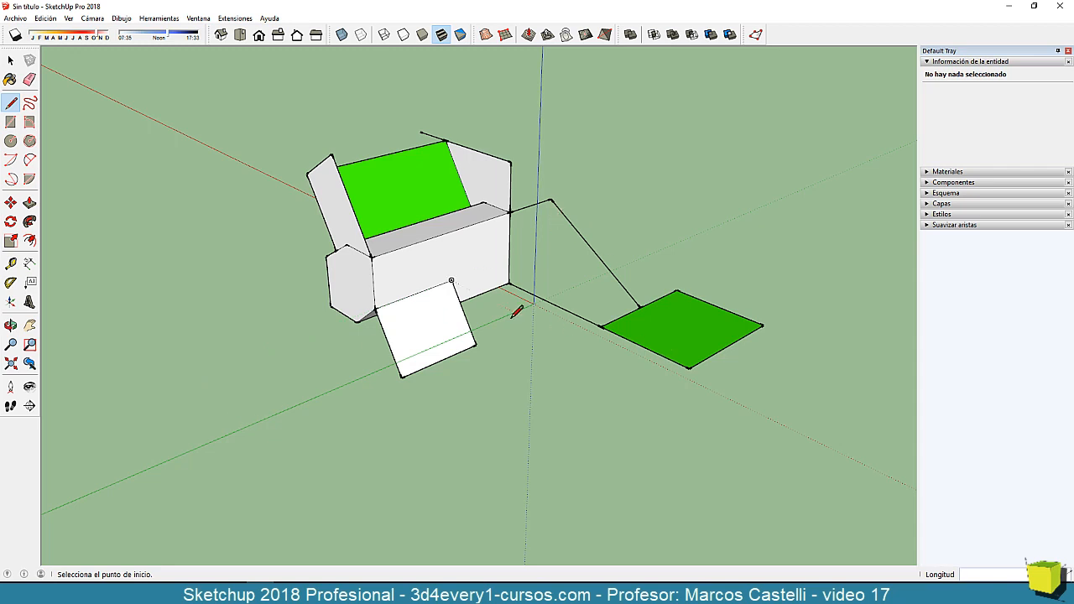
scroll(470, 340, "down", 3)
key("space")
mouse_move(343, 174)
left_mouse_down()
mouse_move(600, 362)
mouse_move(717, 418)
left_mouse_up()
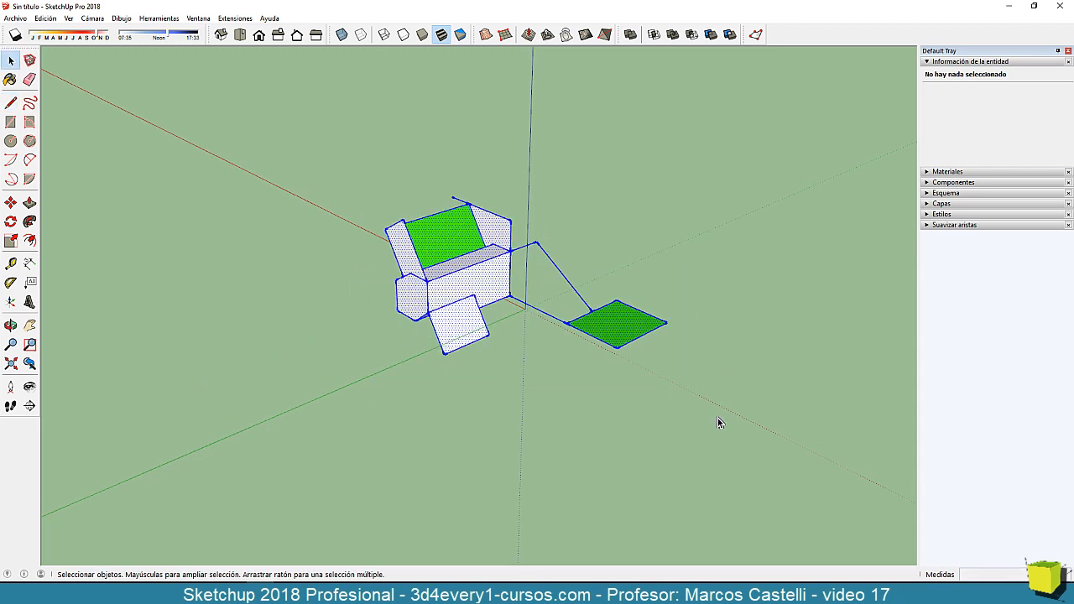
key("Delete")
middle_click_drag(626, 417, 563, 422)
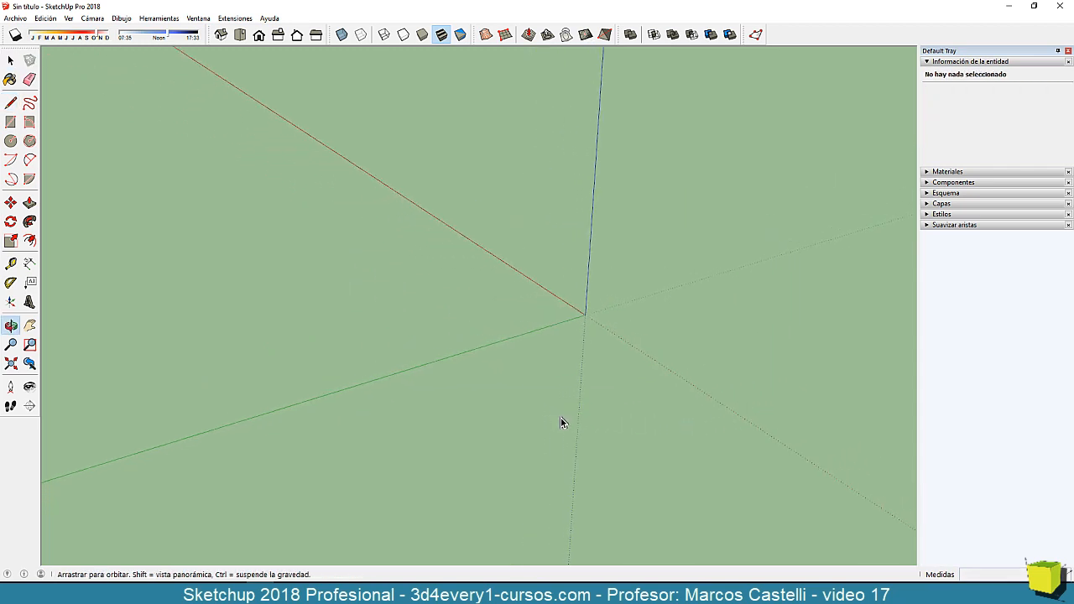
left_click(220, 36)
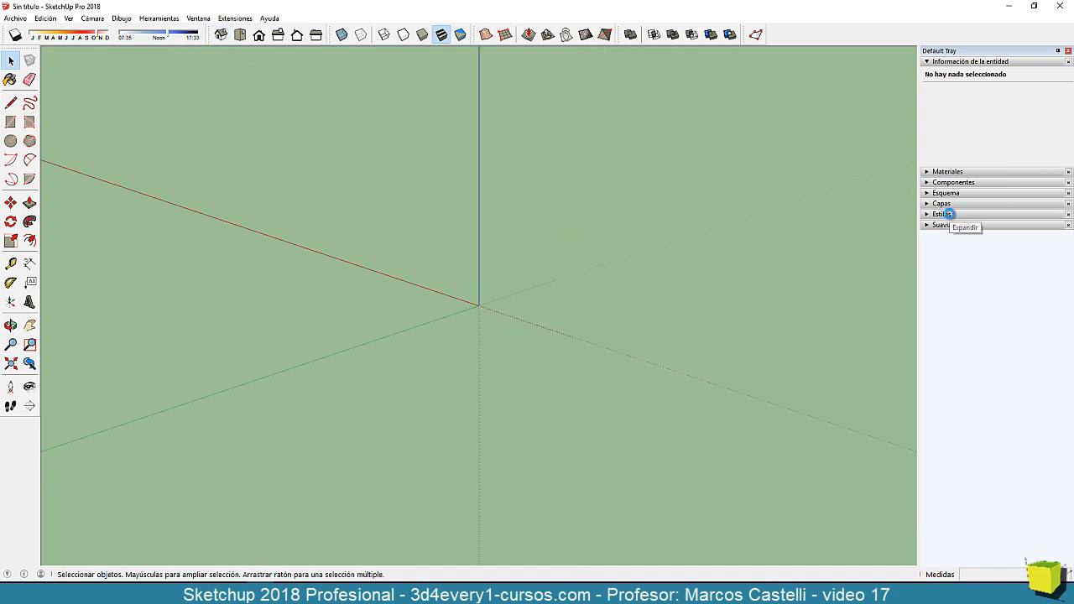
Set the style's edge color to Por eje in the edge settings.
left_click(949, 213)
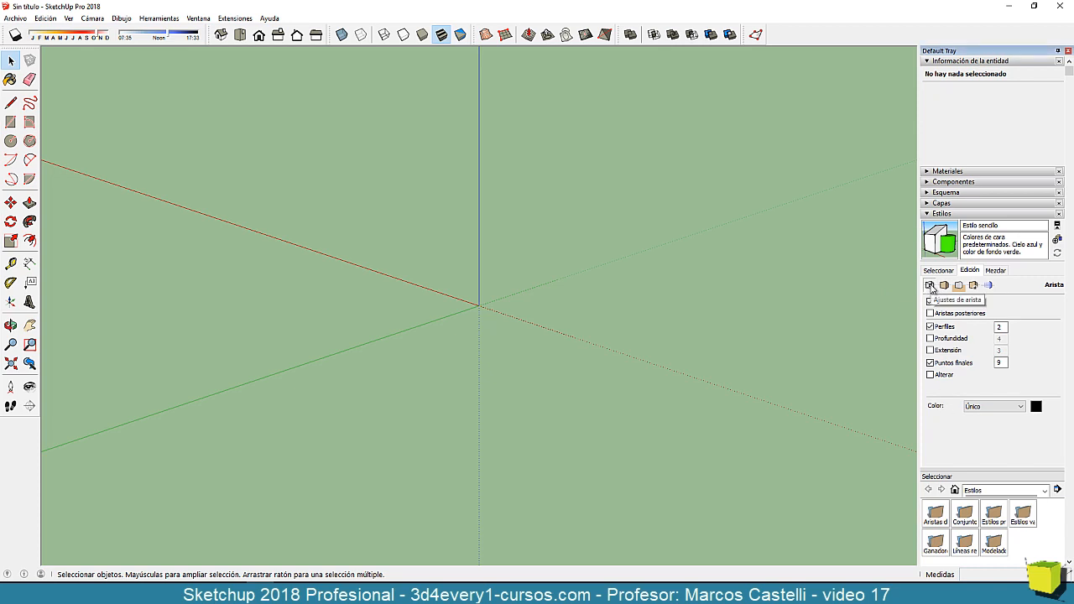
left_click(993, 407)
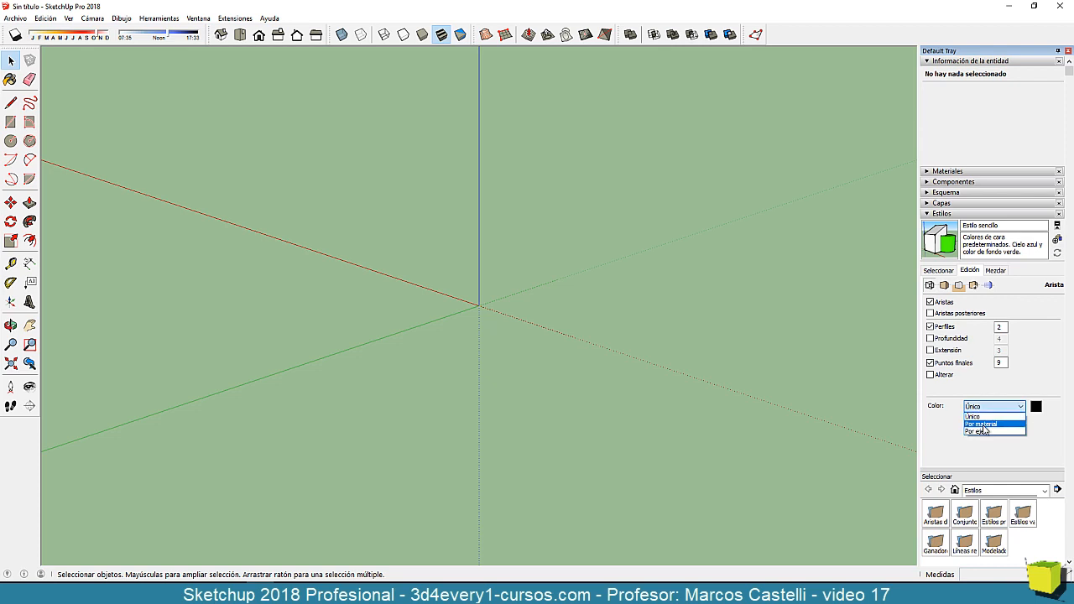
left_click(986, 432)
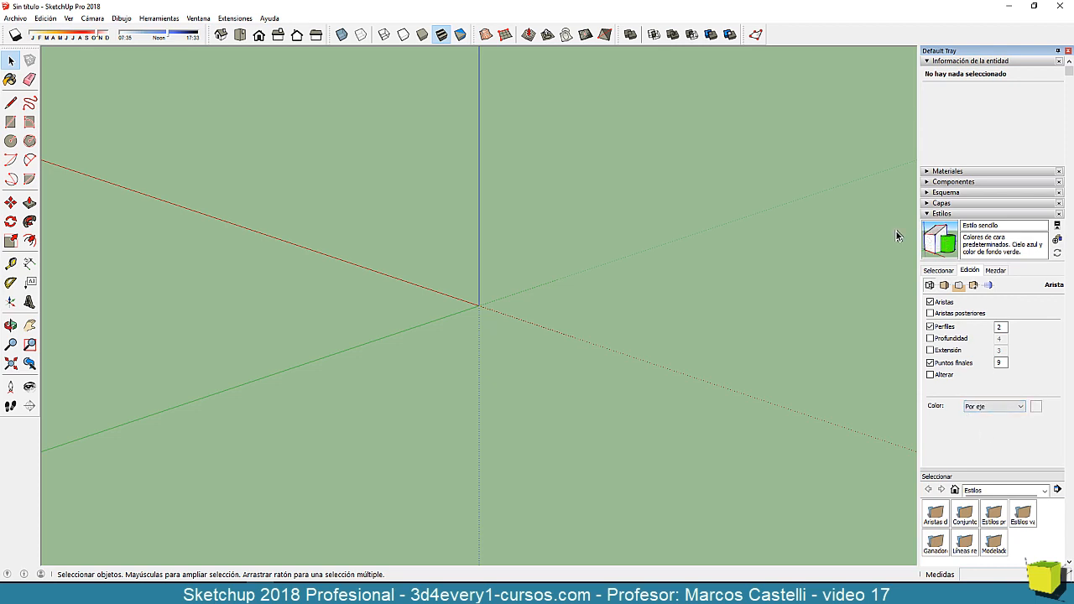
Draw three connected ground lines along the green axis, the red axis (about 13 m) and the green axis (about 15.7 m), ending aligned with the start point.
left_click(10, 103)
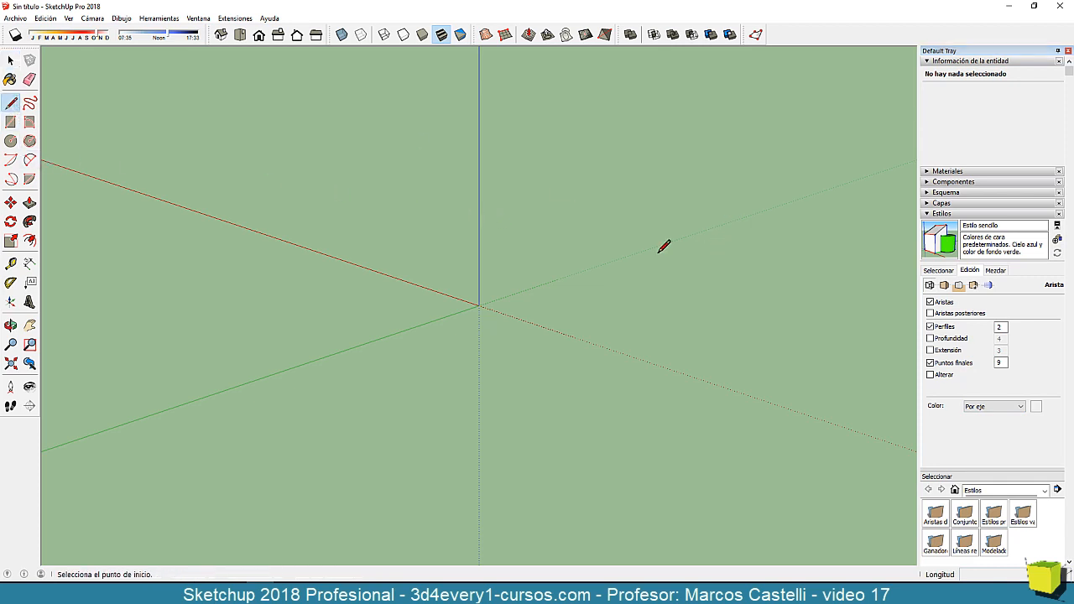
left_click(576, 310)
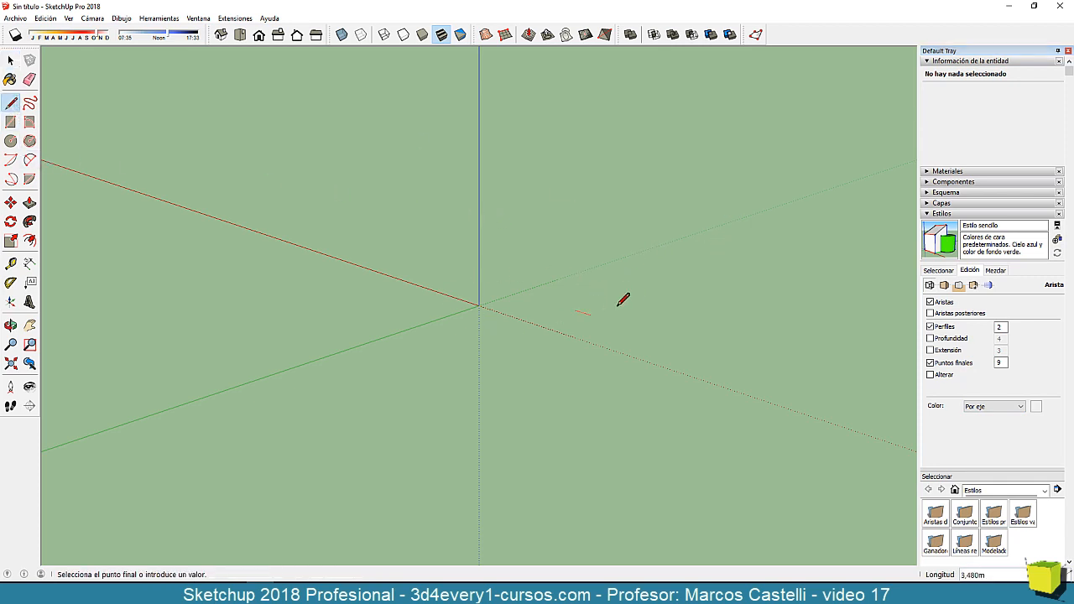
left_click(663, 276)
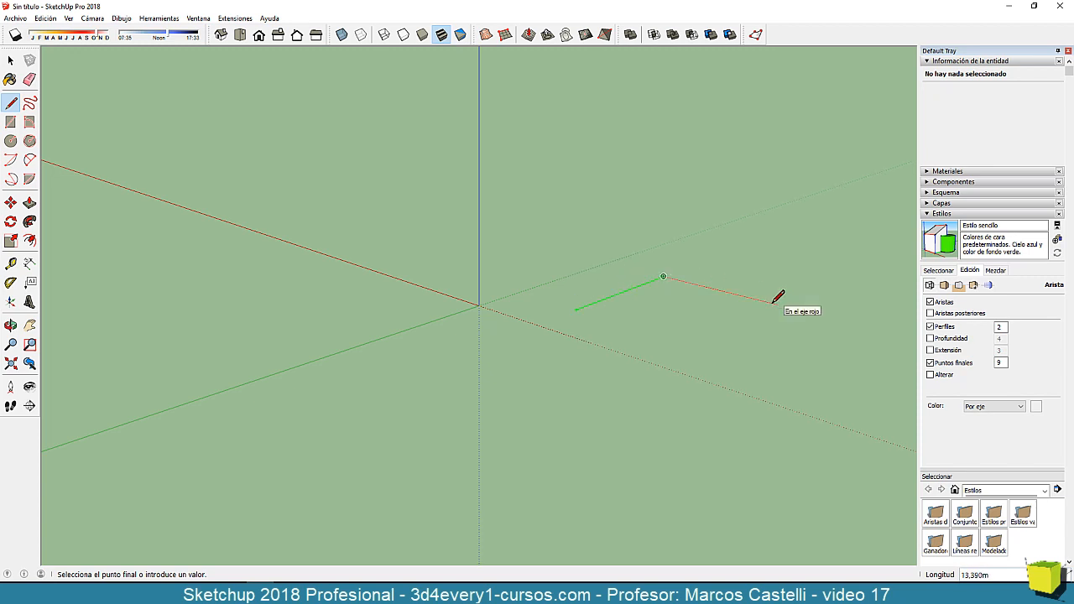
left_click(774, 303)
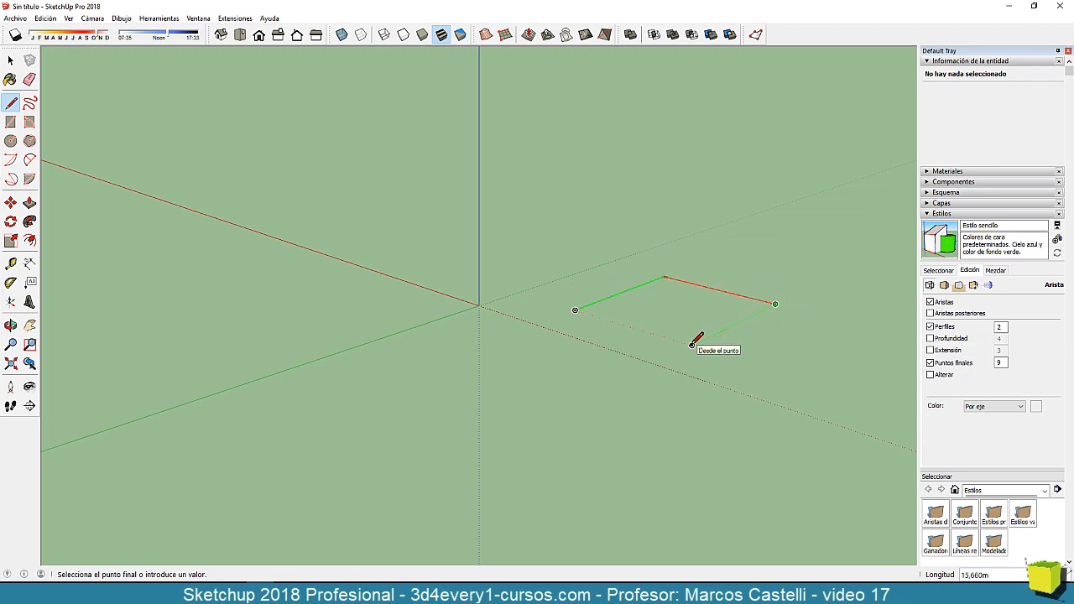
left_click(691, 345)
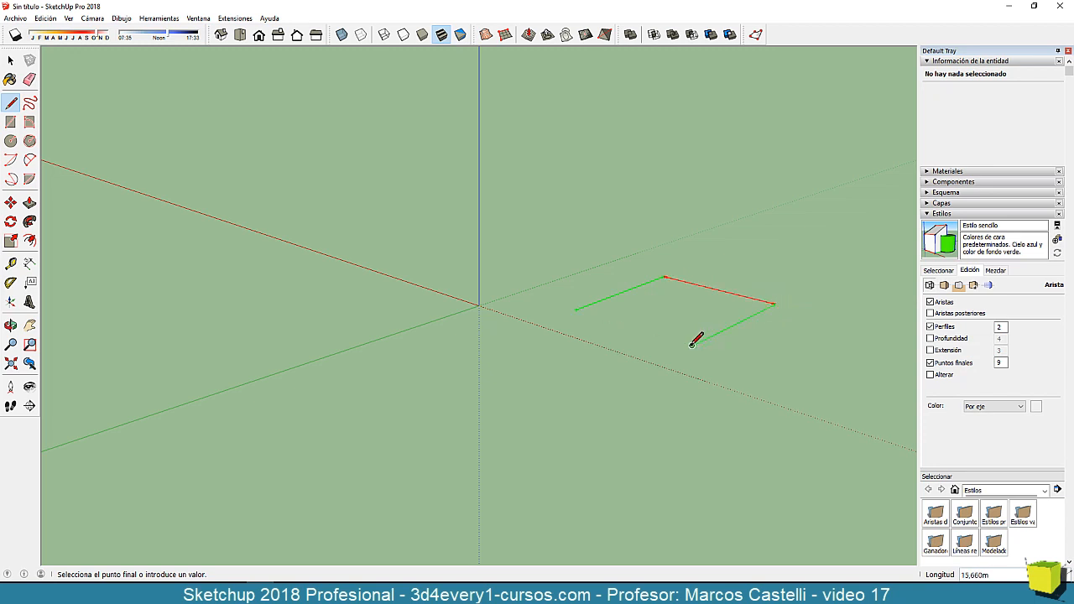
Continue the chain up along the blue axis, about 13.1 m back along the red axis, and down to the starting point.
left_click(697, 223)
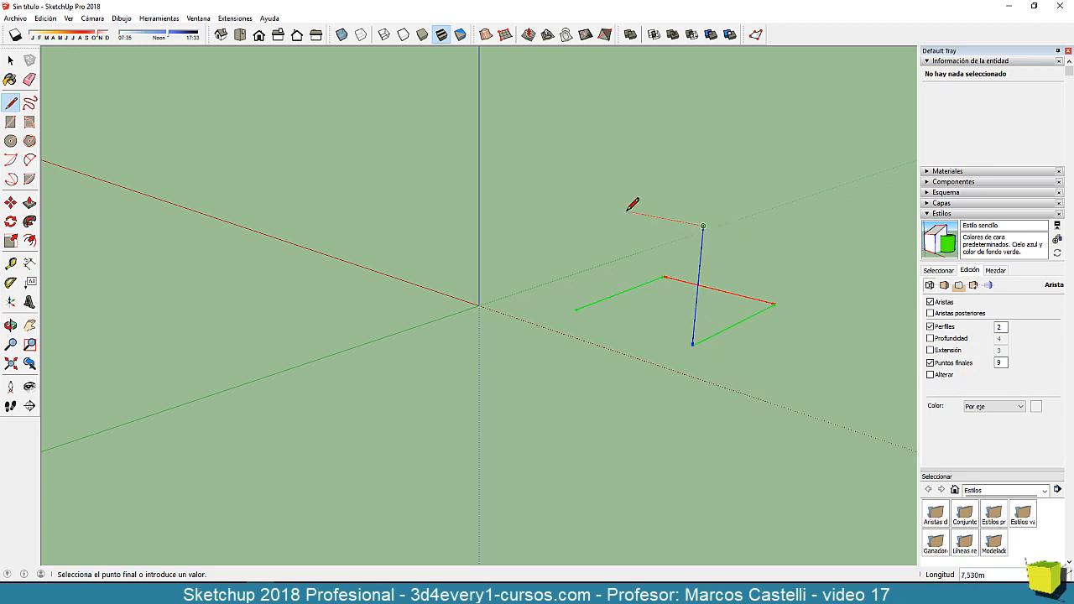
left_click(579, 203)
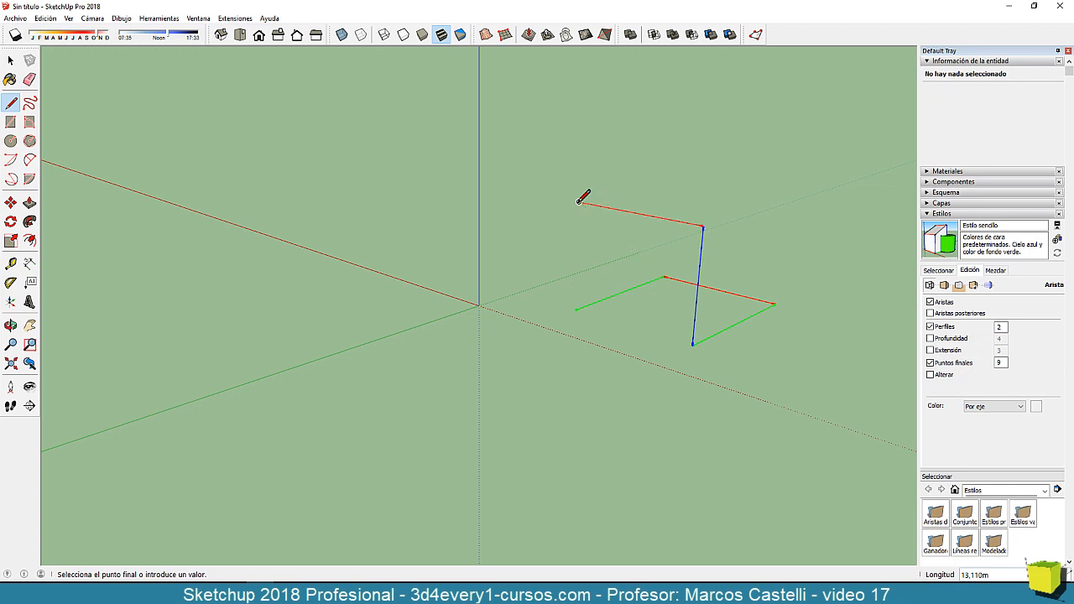
left_click(575, 310)
mouse_move(618, 370)
middle_mouse_down()
mouse_move(666, 426)
mouse_move(643, 426)
mouse_move(674, 360)
middle_mouse_up()
key("space")
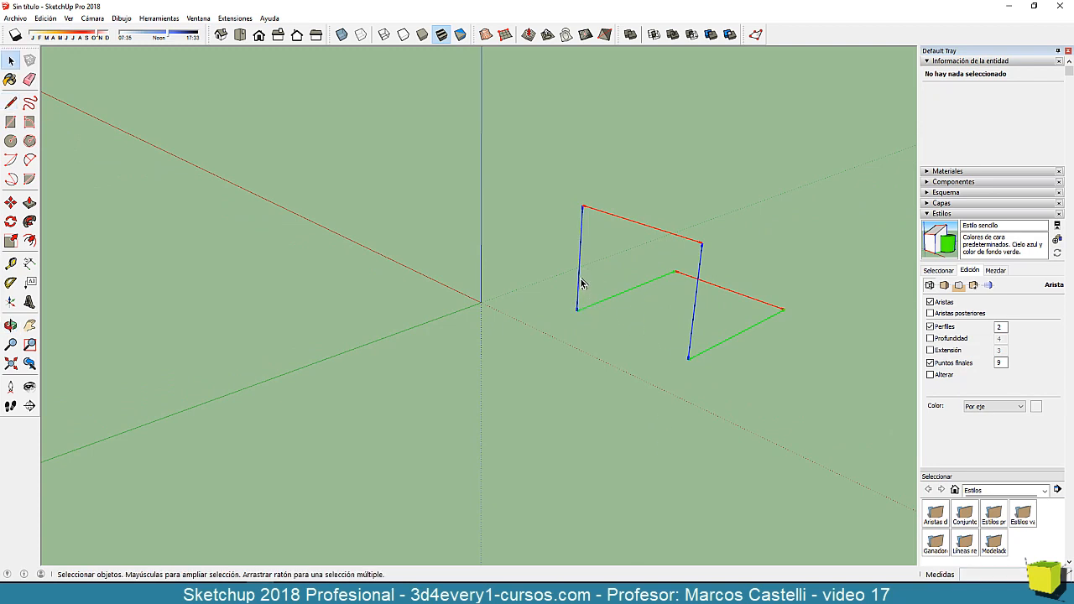
Set the style's edge color back to Único.
left_click(657, 229)
left_click(707, 302)
left_click(996, 410)
left_click(980, 427)
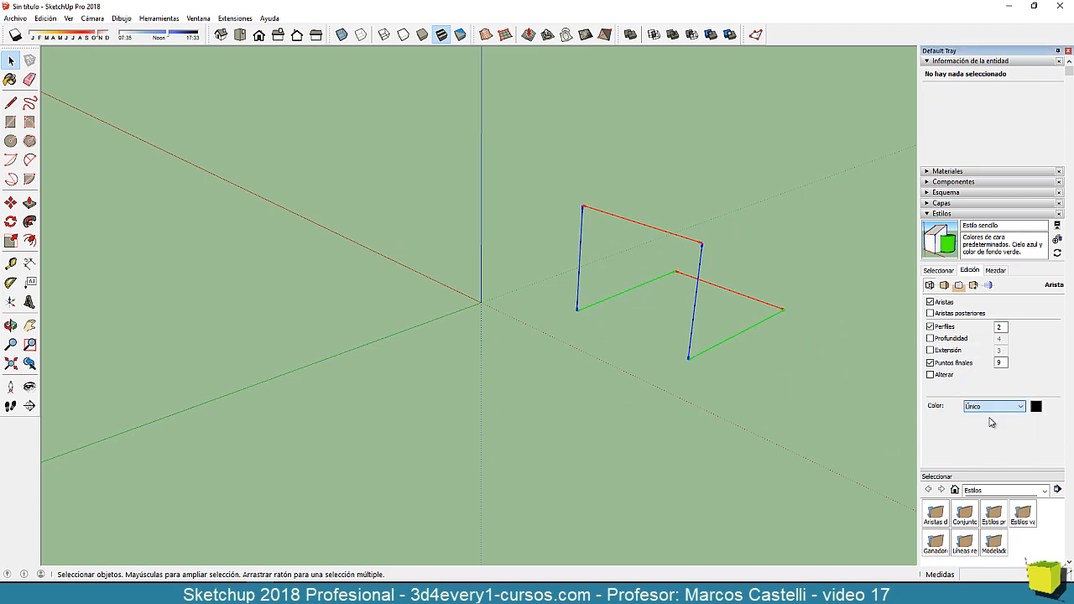
Draw connected lines along the green axis, up the blue axis and again along green, aligning their ends with the existing wireframe's corners.
mouse_move(568, 335)
middle_mouse_down()
mouse_move(678, 400)
mouse_move(575, 276)
mouse_move(657, 386)
mouse_move(582, 398)
mouse_move(522, 350)
middle_mouse_up()
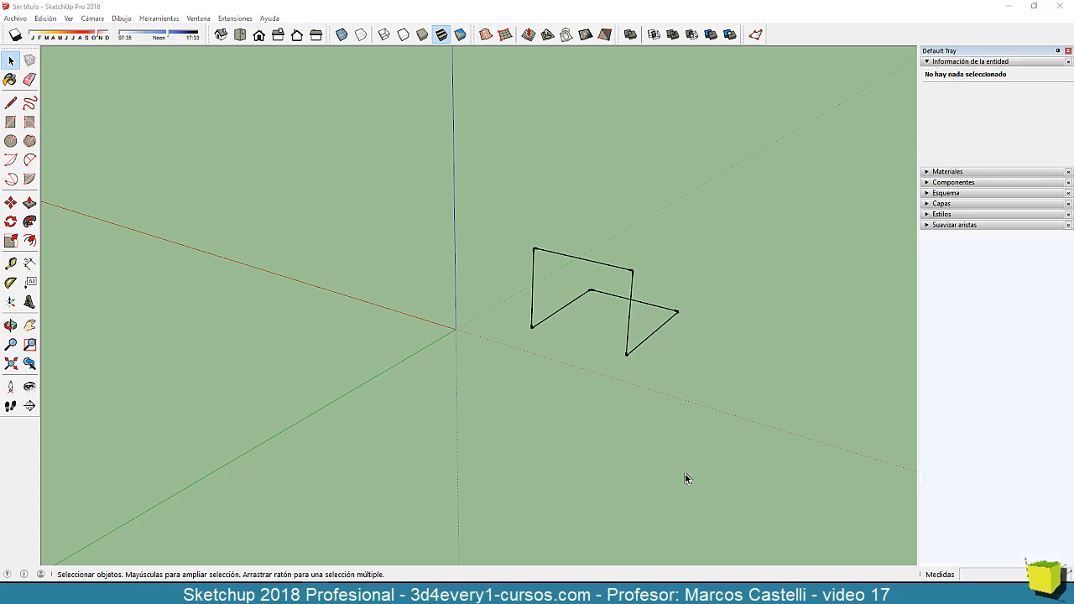
middle_click_drag(467, 340, 524, 359)
scroll(514, 340, "down", 1)
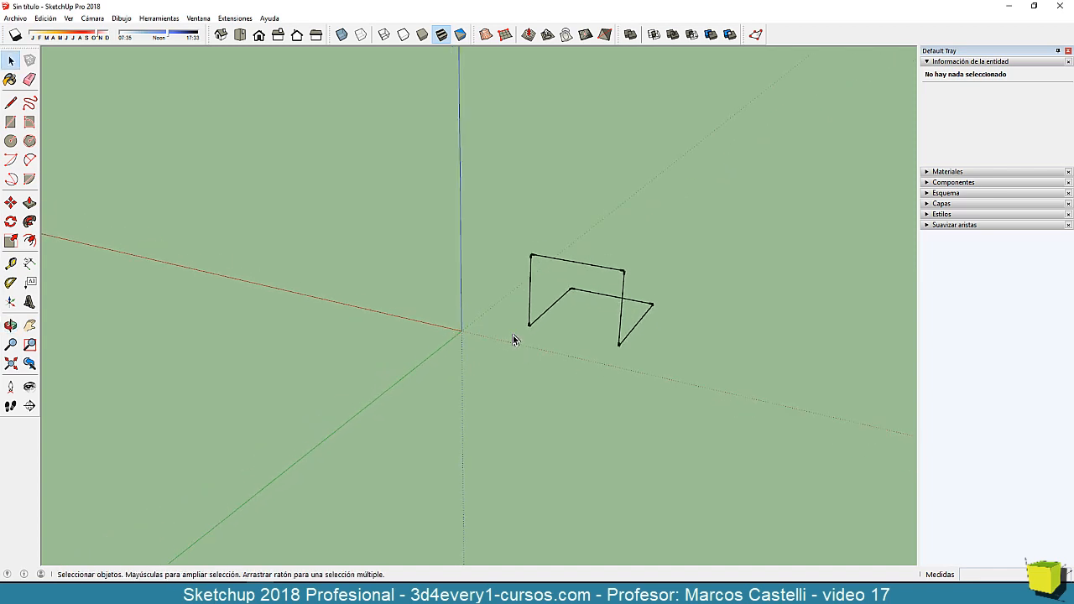
left_click(10, 102)
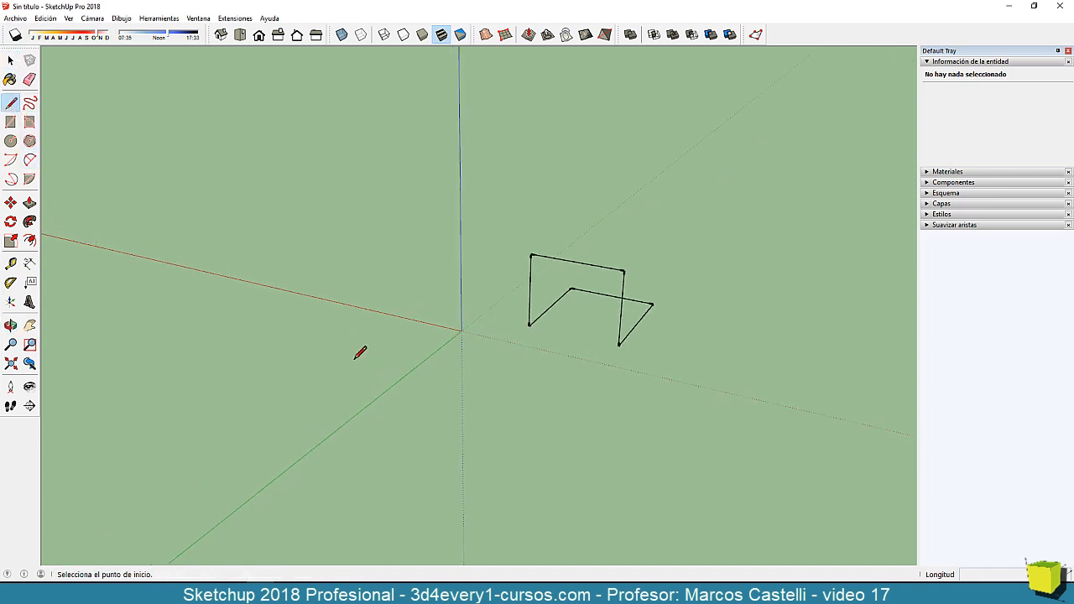
left_click(327, 369)
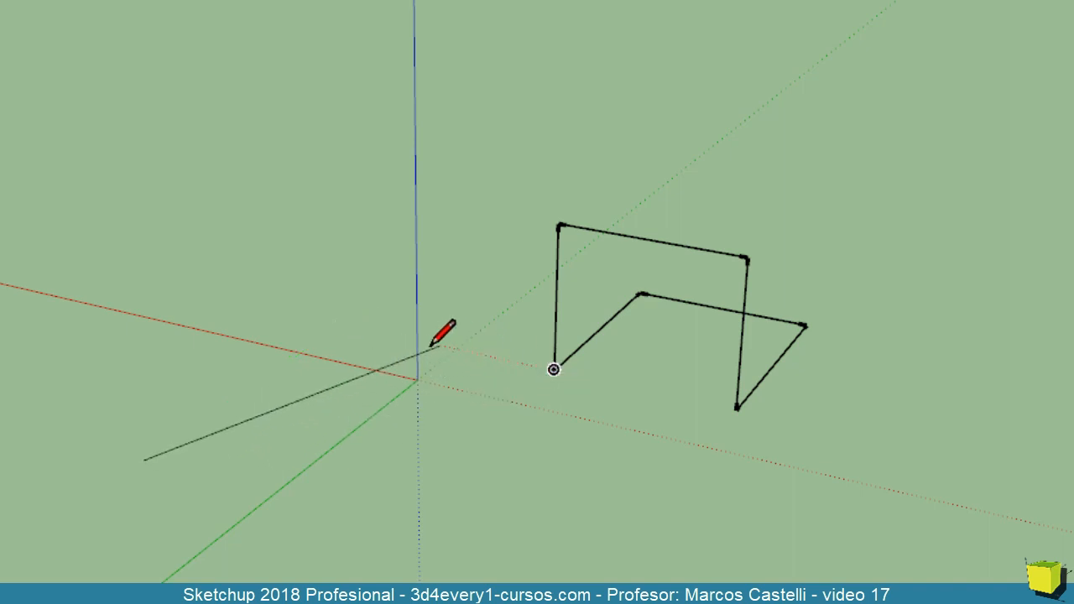
left_click(342, 323)
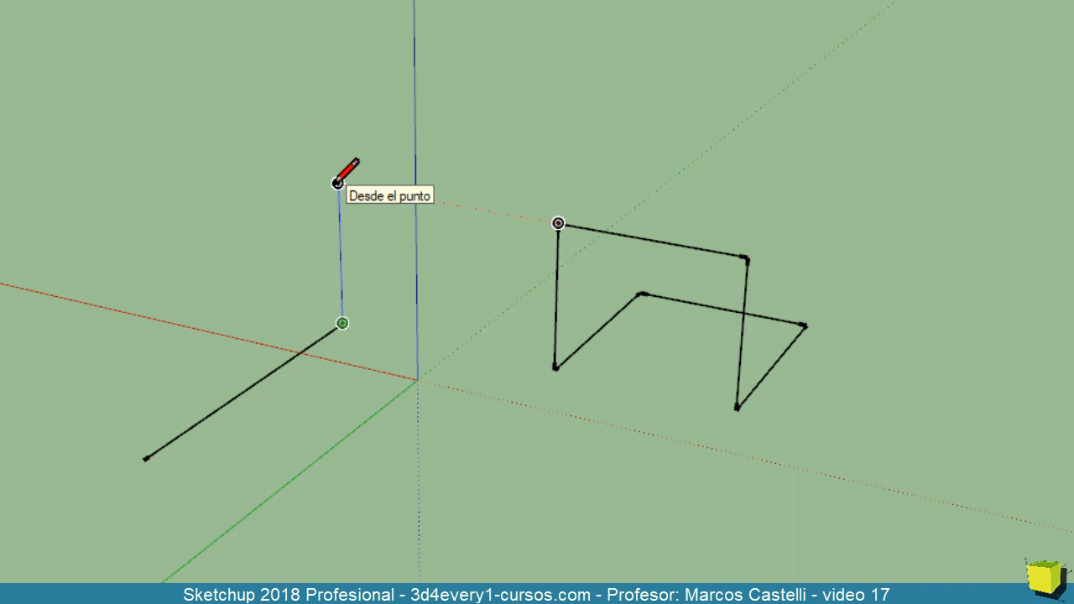
left_click(339, 183)
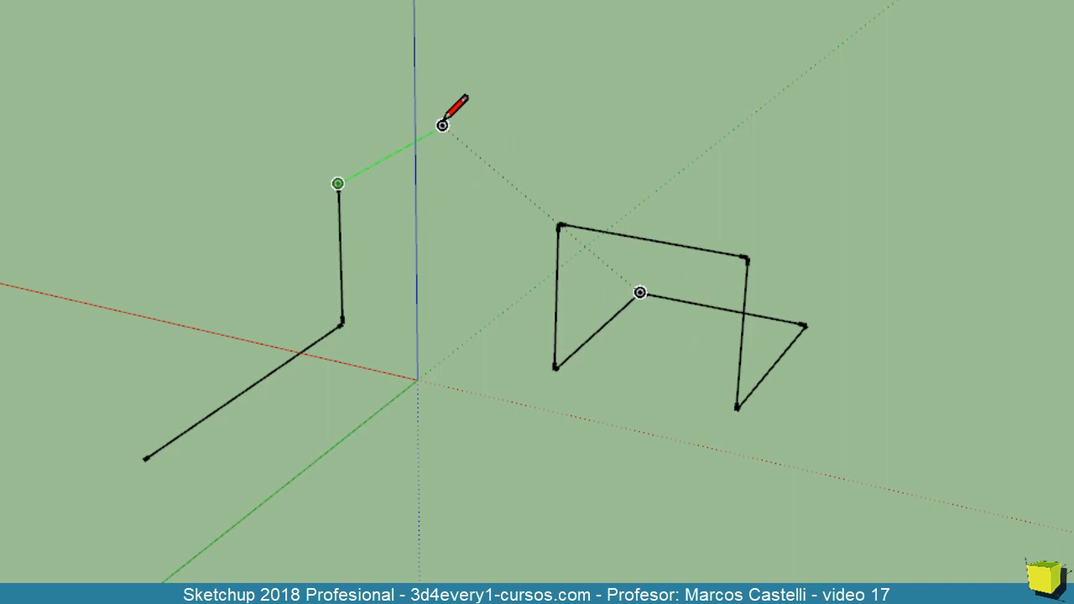
left_click(442, 125)
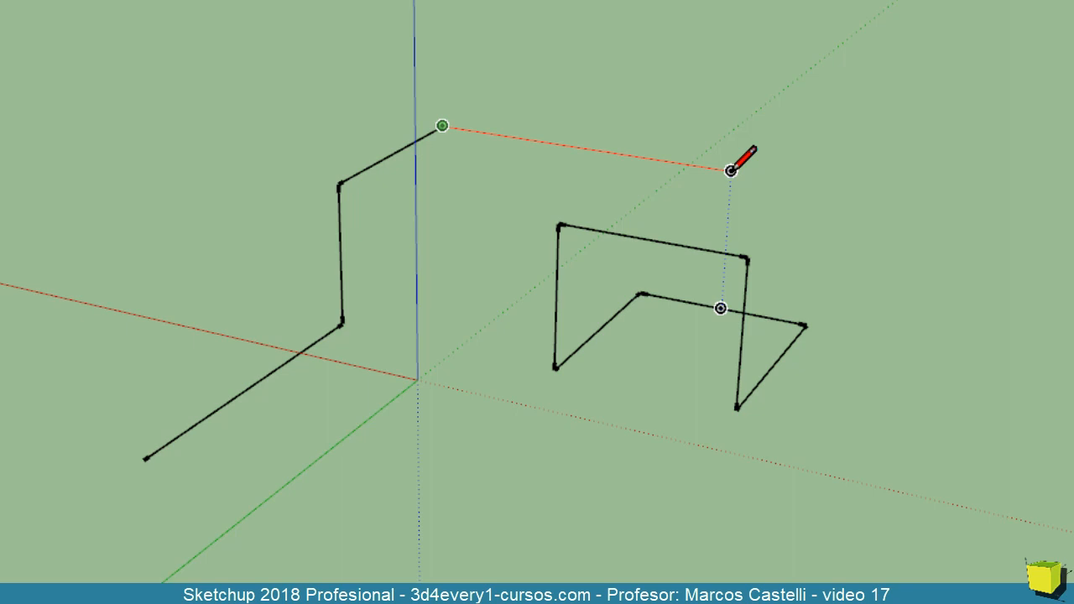
Continue the chain along the red, green and red axes, aligning with its start point, and close it down to that point.
left_click(731, 171)
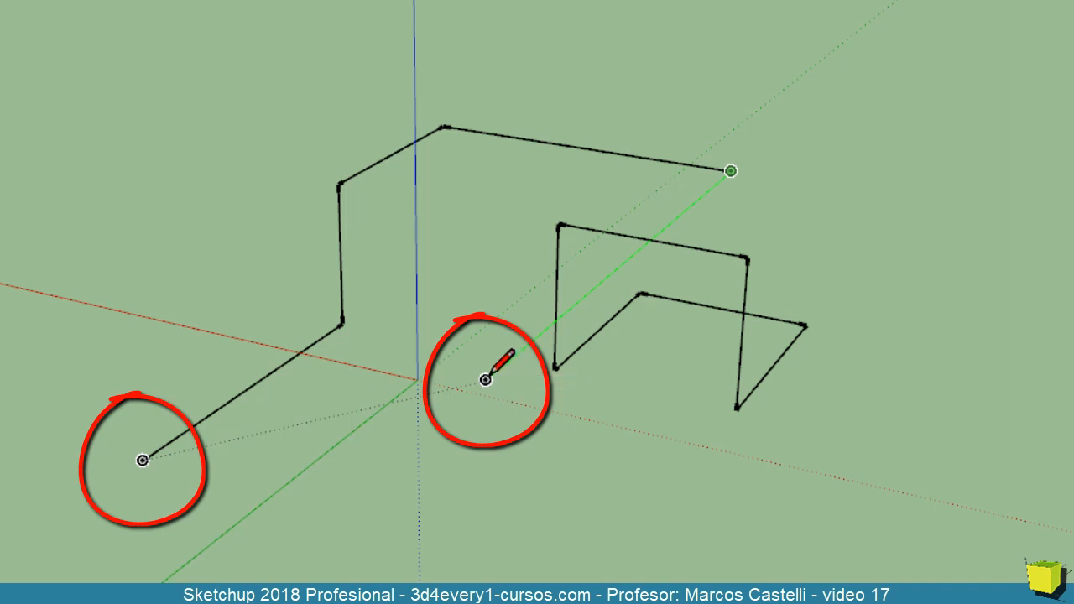
left_click(485, 379)
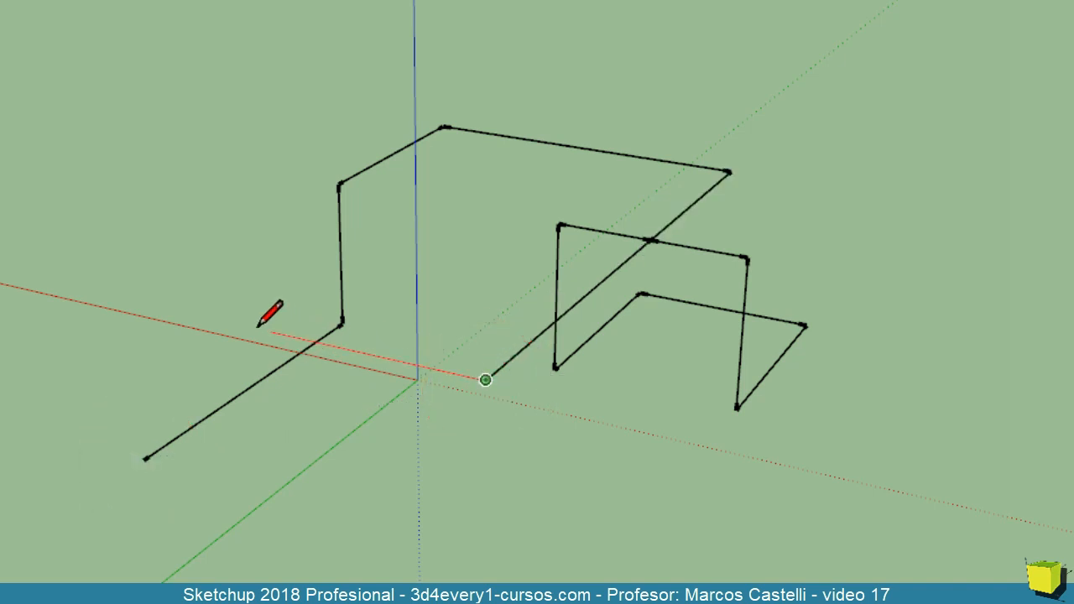
left_click(129, 299)
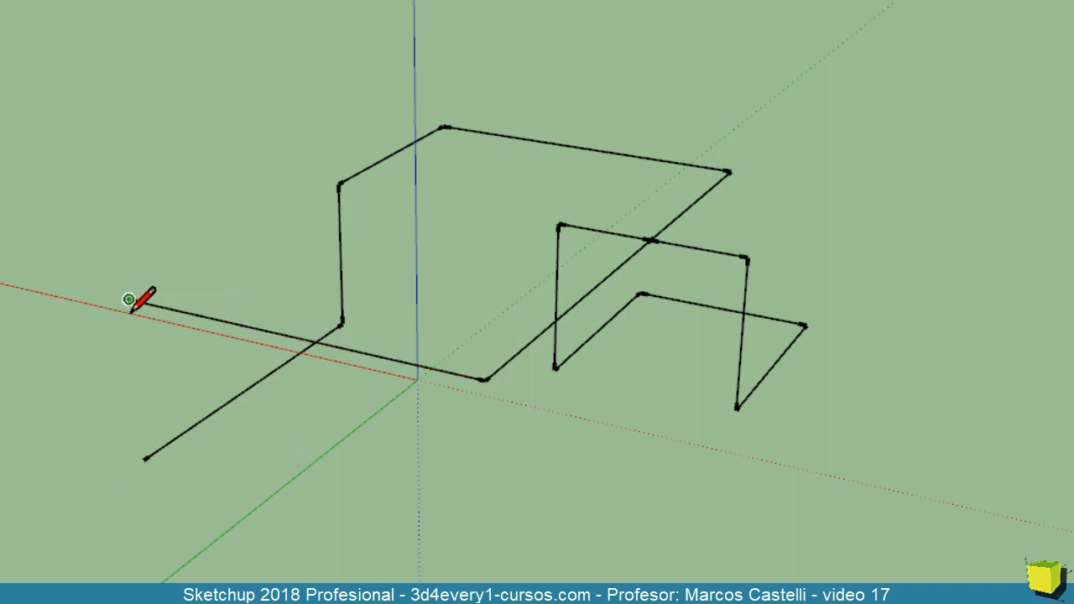
left_click(143, 459)
Draw a bottom edge along the red axis from the chain's start point and a vertical to the corner above, closing the end wall.
mouse_move(206, 501)
middle_mouse_down()
mouse_move(662, 547)
mouse_move(1028, 459)
mouse_move(1065, 436)
mouse_move(201, 579)
mouse_move(697, 549)
mouse_move(585, 478)
mouse_move(410, 450)
mouse_move(815, 520)
mouse_move(690, 554)
mouse_move(126, 591)
mouse_move(263, 590)
middle_mouse_up()
scroll(710, 556, "down", 2)
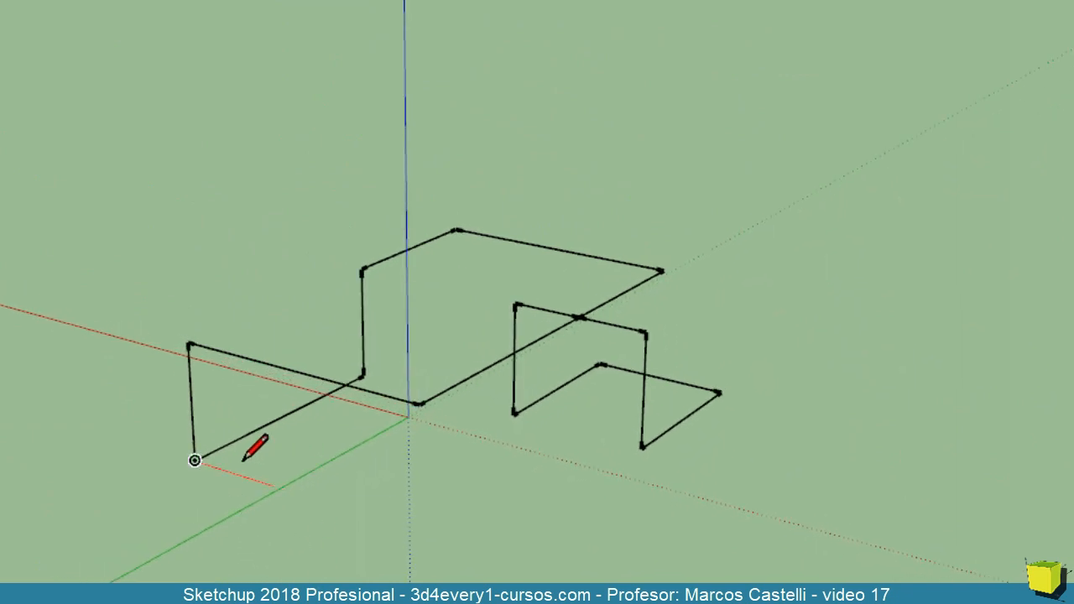
left_click(196, 460)
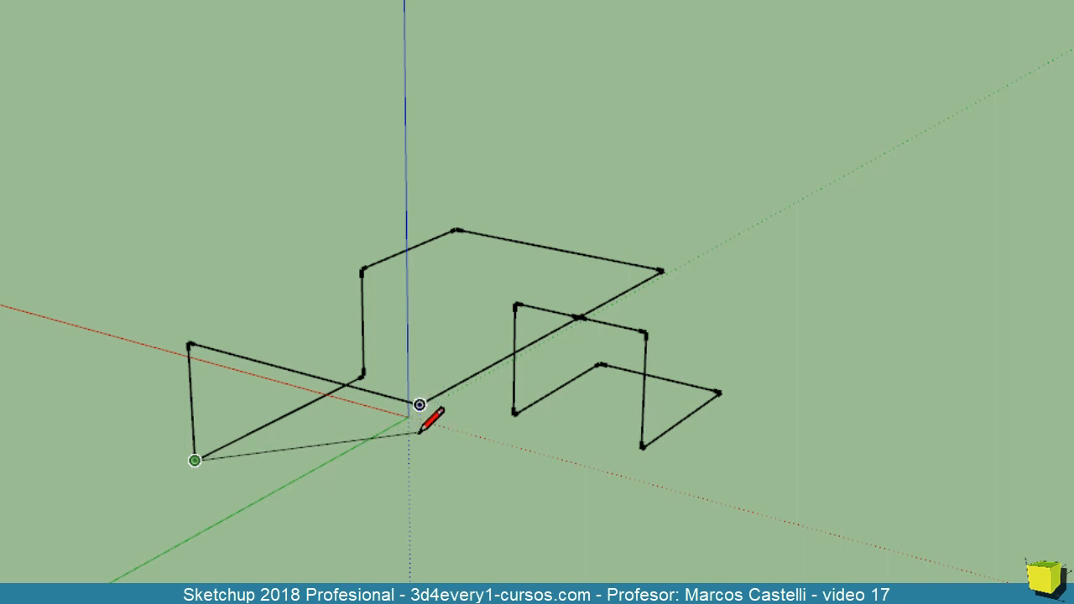
left_click(421, 532)
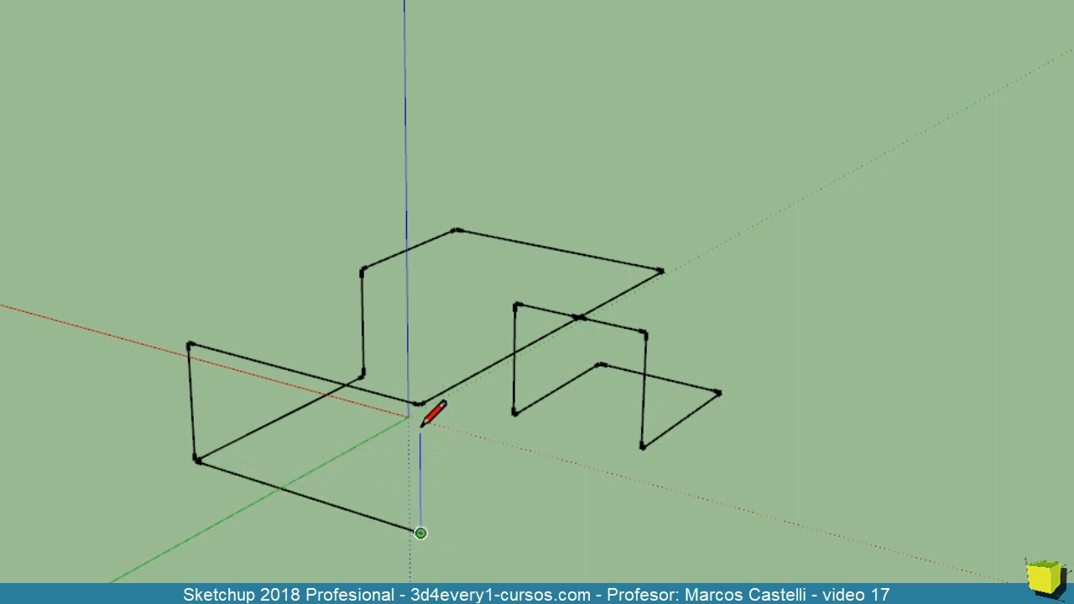
left_click(420, 406)
Draw a bottom edge along the green axis and a vertical up to the wireframe intersection, closing the adjoining side wall.
middle_click_drag(424, 419, 291, 426)
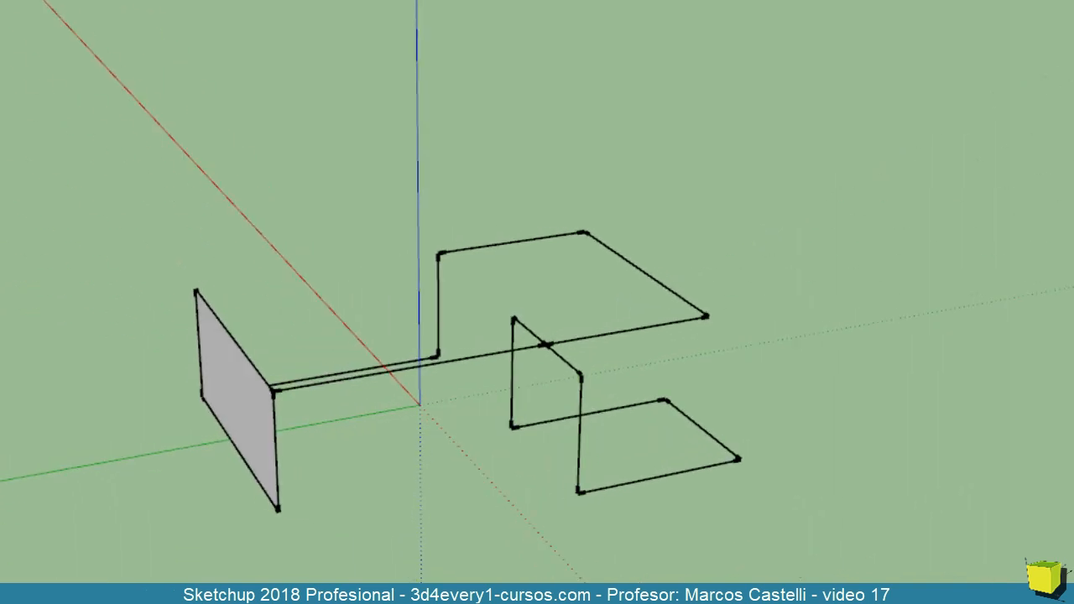
left_click(278, 511)
left_click(542, 459)
left_click(545, 344)
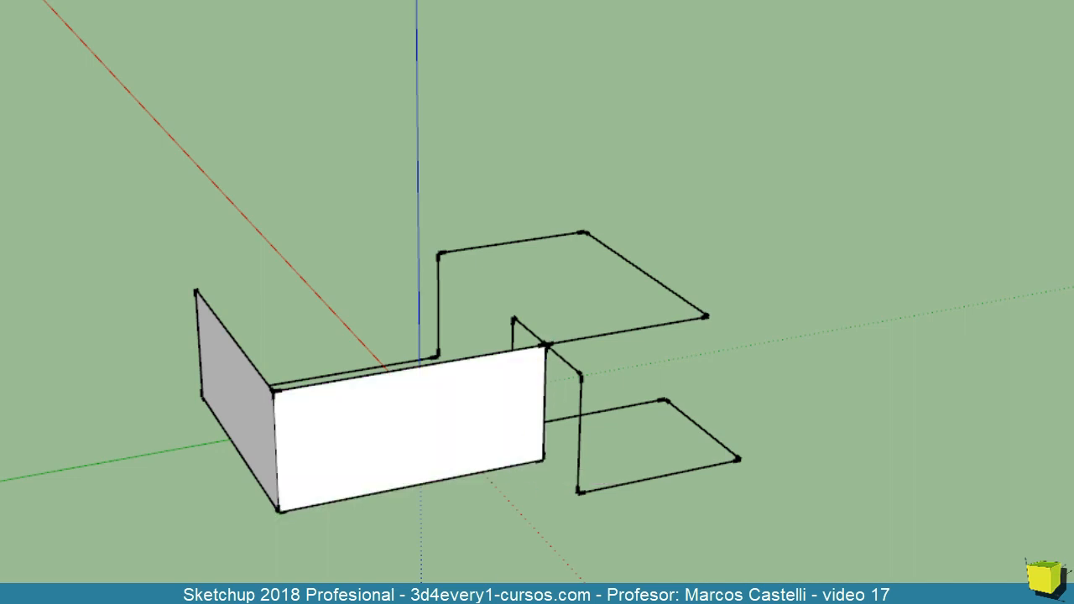
Close the opposite side wall with a top edge, and extend it along green with a bottom edge and a vertical to the outer corner.
mouse_move(336, 369)
middle_mouse_down()
mouse_move(613, 449)
mouse_move(647, 434)
mouse_move(668, 530)
mouse_move(546, 510)
middle_mouse_up()
left_click(361, 382)
left_click(650, 411)
left_click(537, 466)
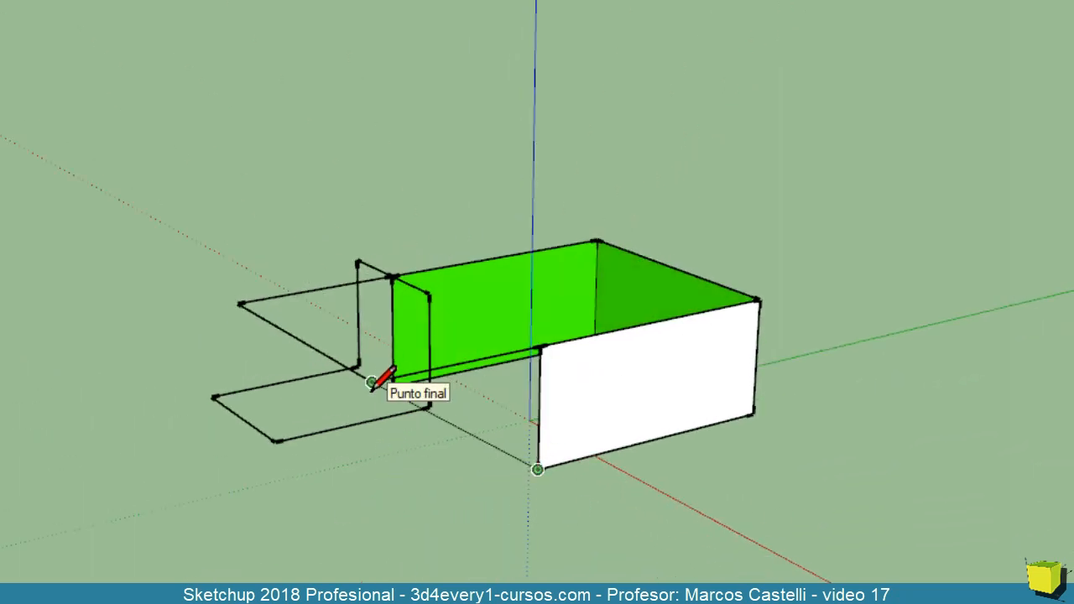
left_click(374, 511)
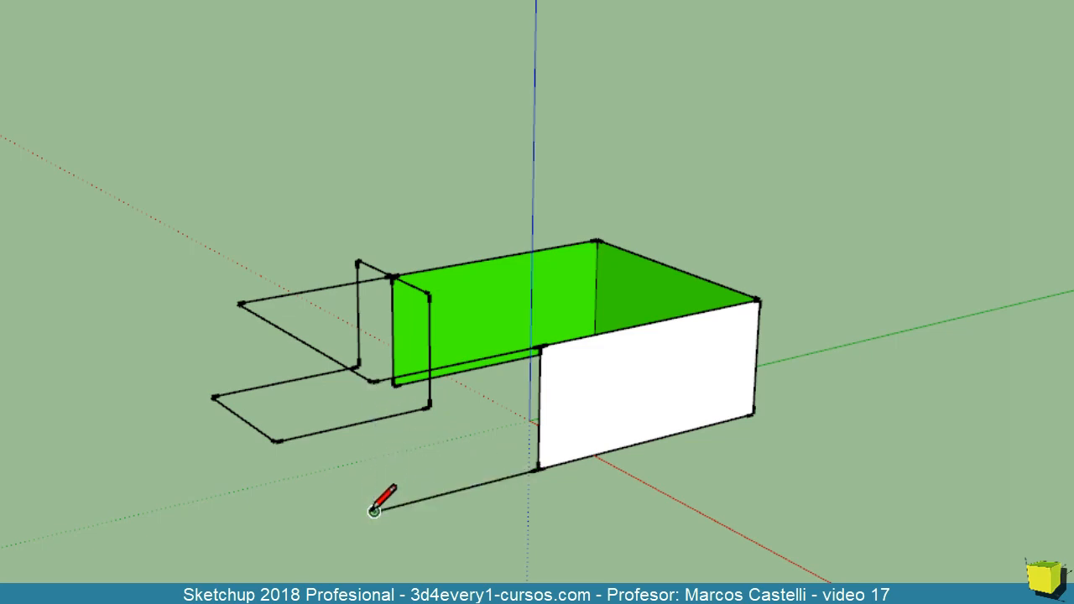
left_click(371, 382)
Close an end wall reaching about halfway along its top edge, and run a green-axis line to the far top edge to form the roof.
mouse_move(282, 575)
middle_mouse_down()
mouse_move(587, 557)
mouse_move(751, 433)
middle_mouse_up()
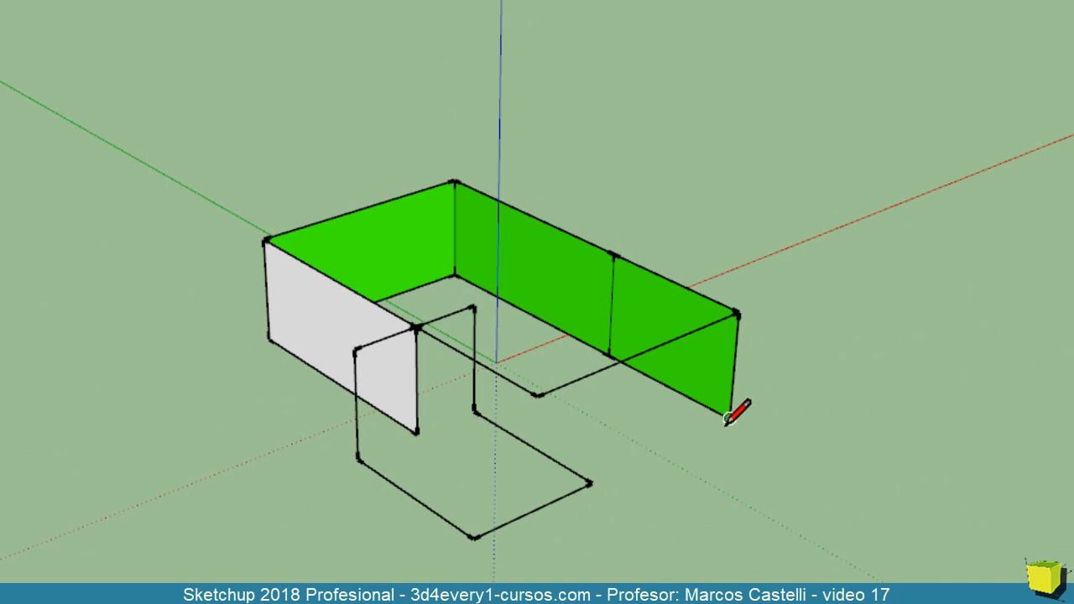
left_click(729, 417)
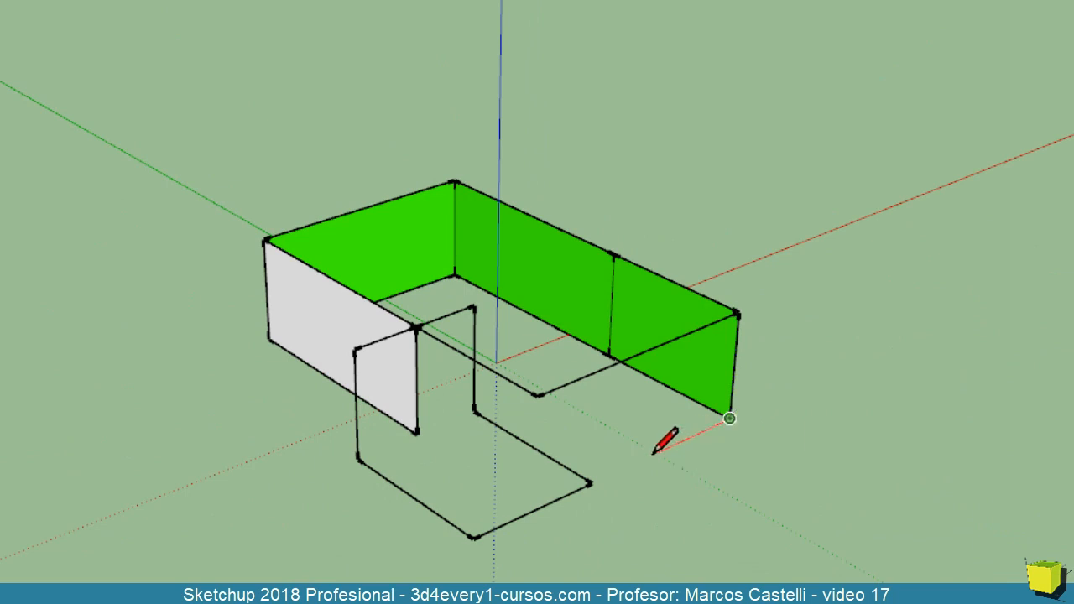
middle_click_drag(631, 503, 655, 572)
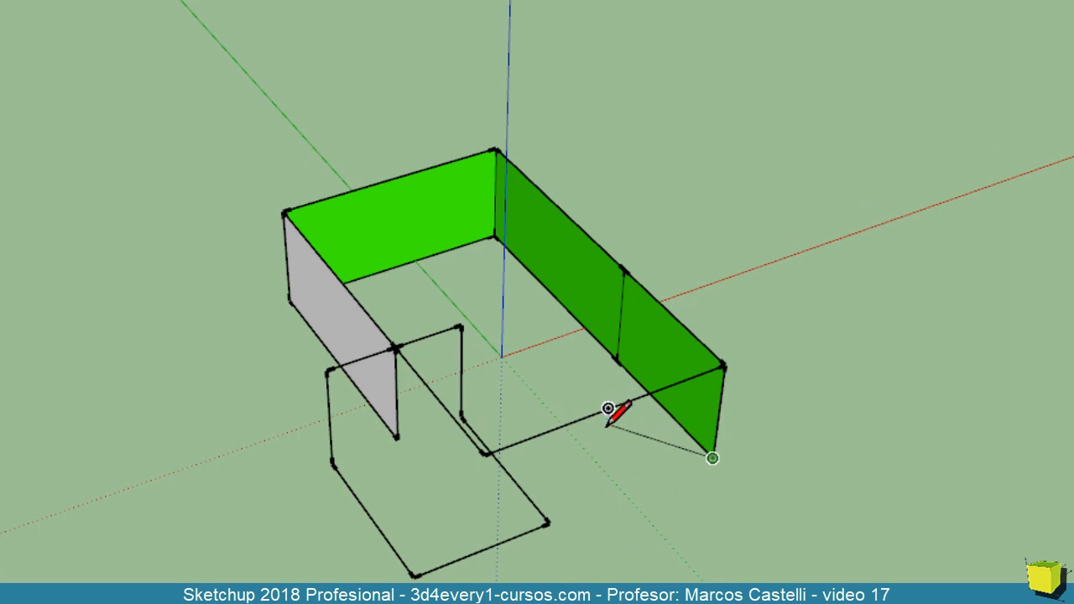
left_click(601, 502)
left_click(606, 410)
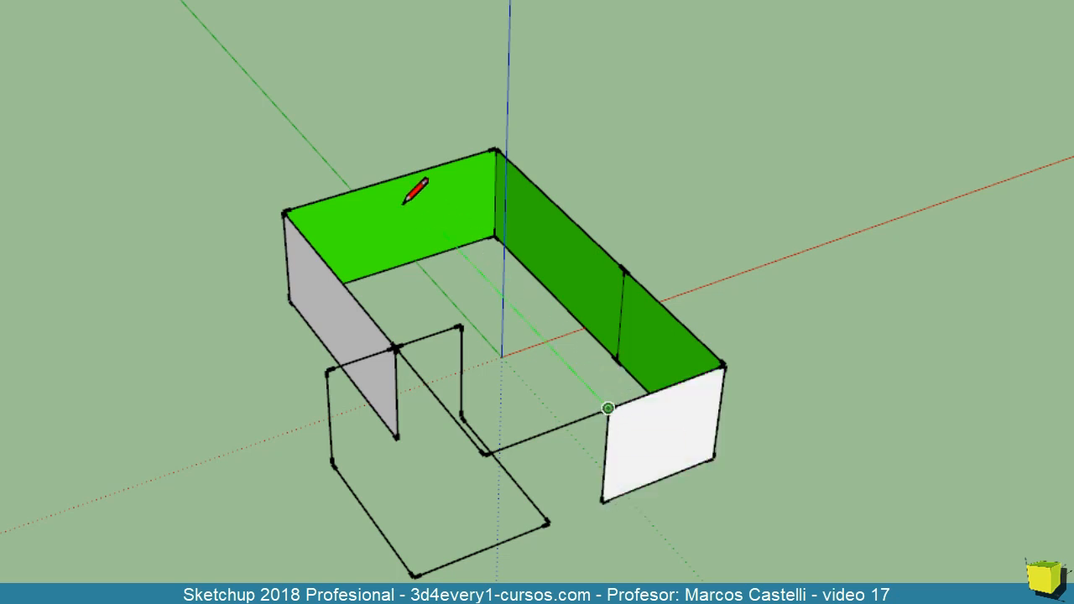
left_click(392, 178)
Extend the ground outline with lines aligned to the end wall's lower corner and join them to the outline, closing a ground face.
mouse_move(469, 347)
middle_mouse_down()
mouse_move(480, 355)
mouse_move(576, 324)
middle_mouse_up()
mouse_move(890, 503)
middle_mouse_down()
mouse_move(931, 513)
mouse_move(772, 537)
mouse_move(743, 563)
mouse_move(651, 514)
middle_mouse_up()
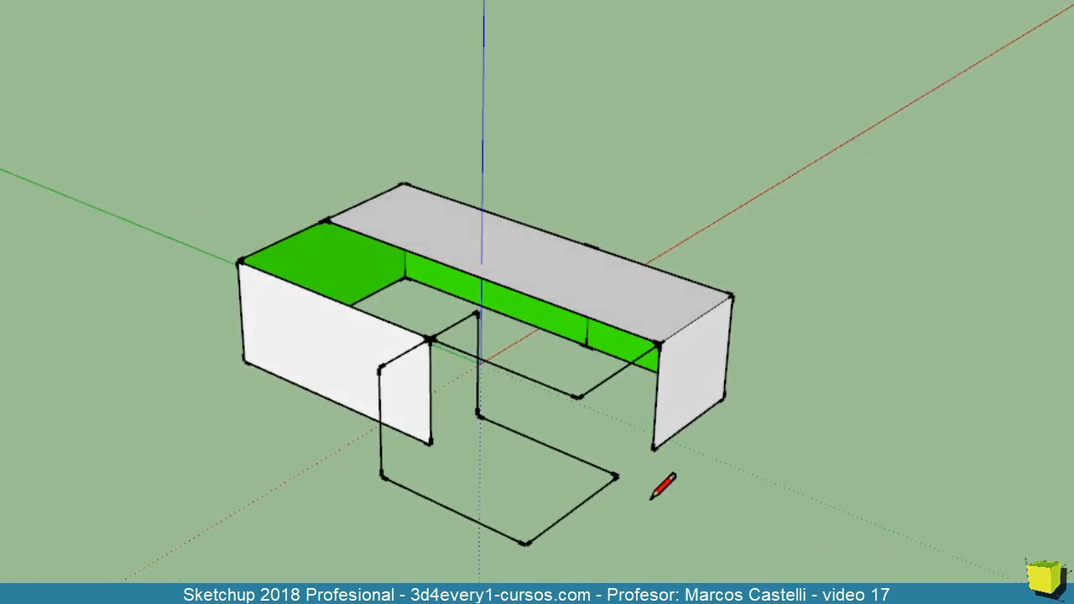
scroll(649, 483, "up", 2)
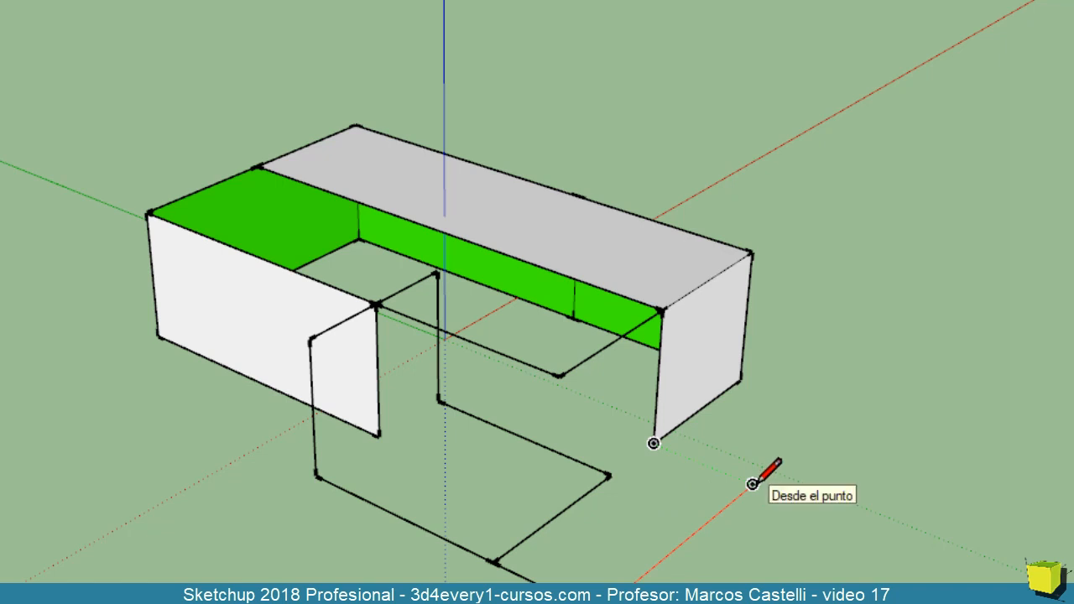
left_click(752, 483)
left_click(655, 441)
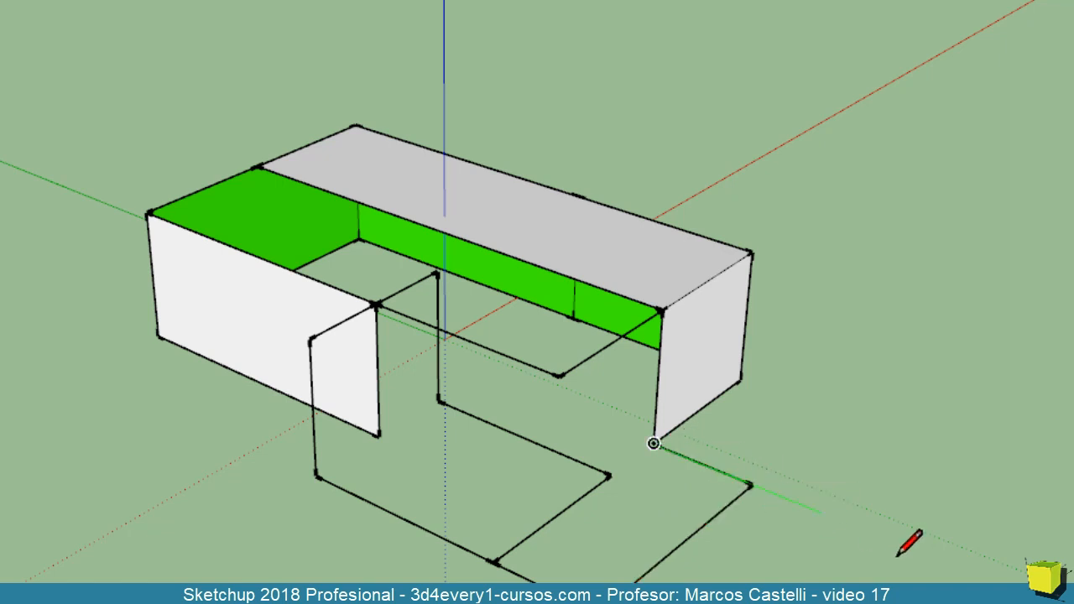
left_click(609, 475)
middle_click_drag(608, 476, 560, 472)
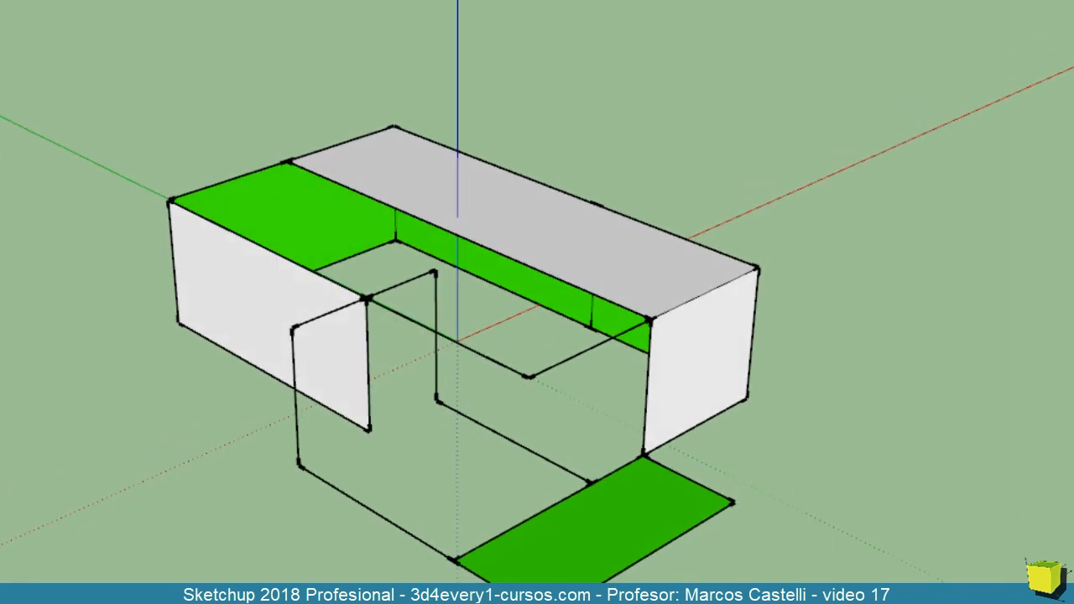
middle_click_drag(560, 472, 678, 598)
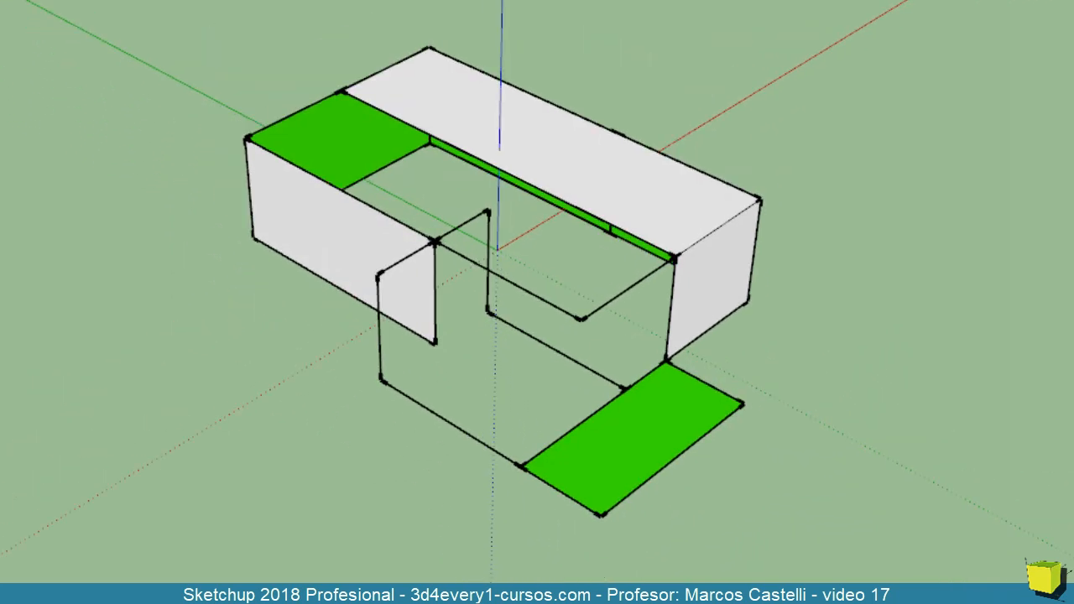